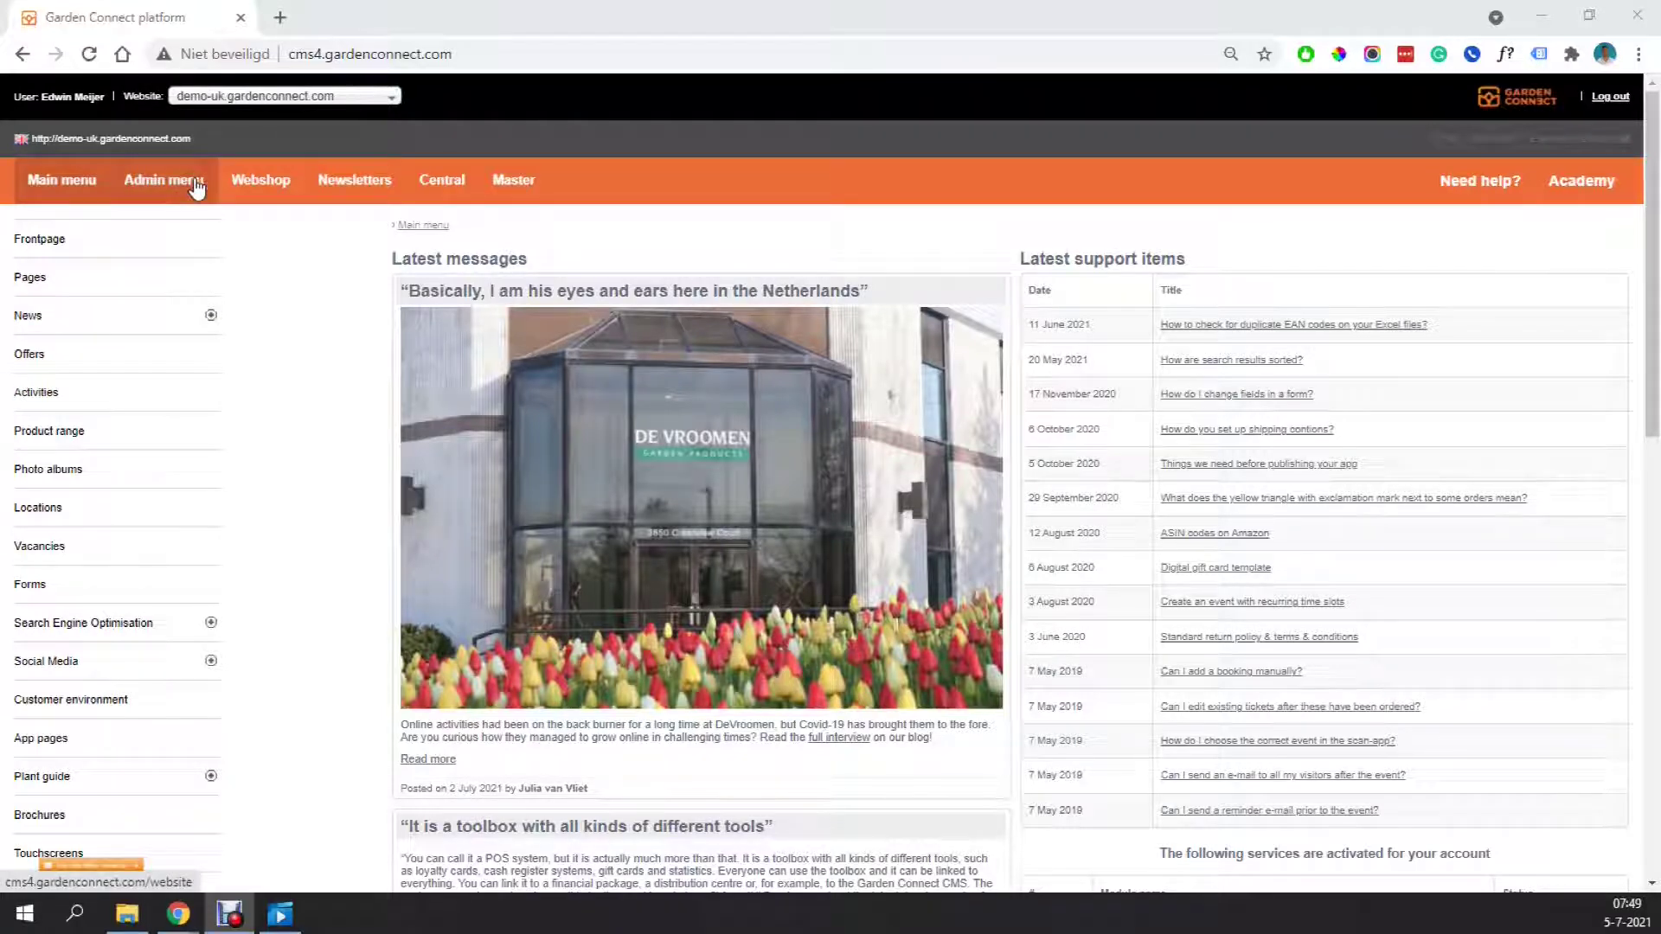
# Open the website popups overview in the admin area and start a new popup.
pyautogui.click(192, 196)
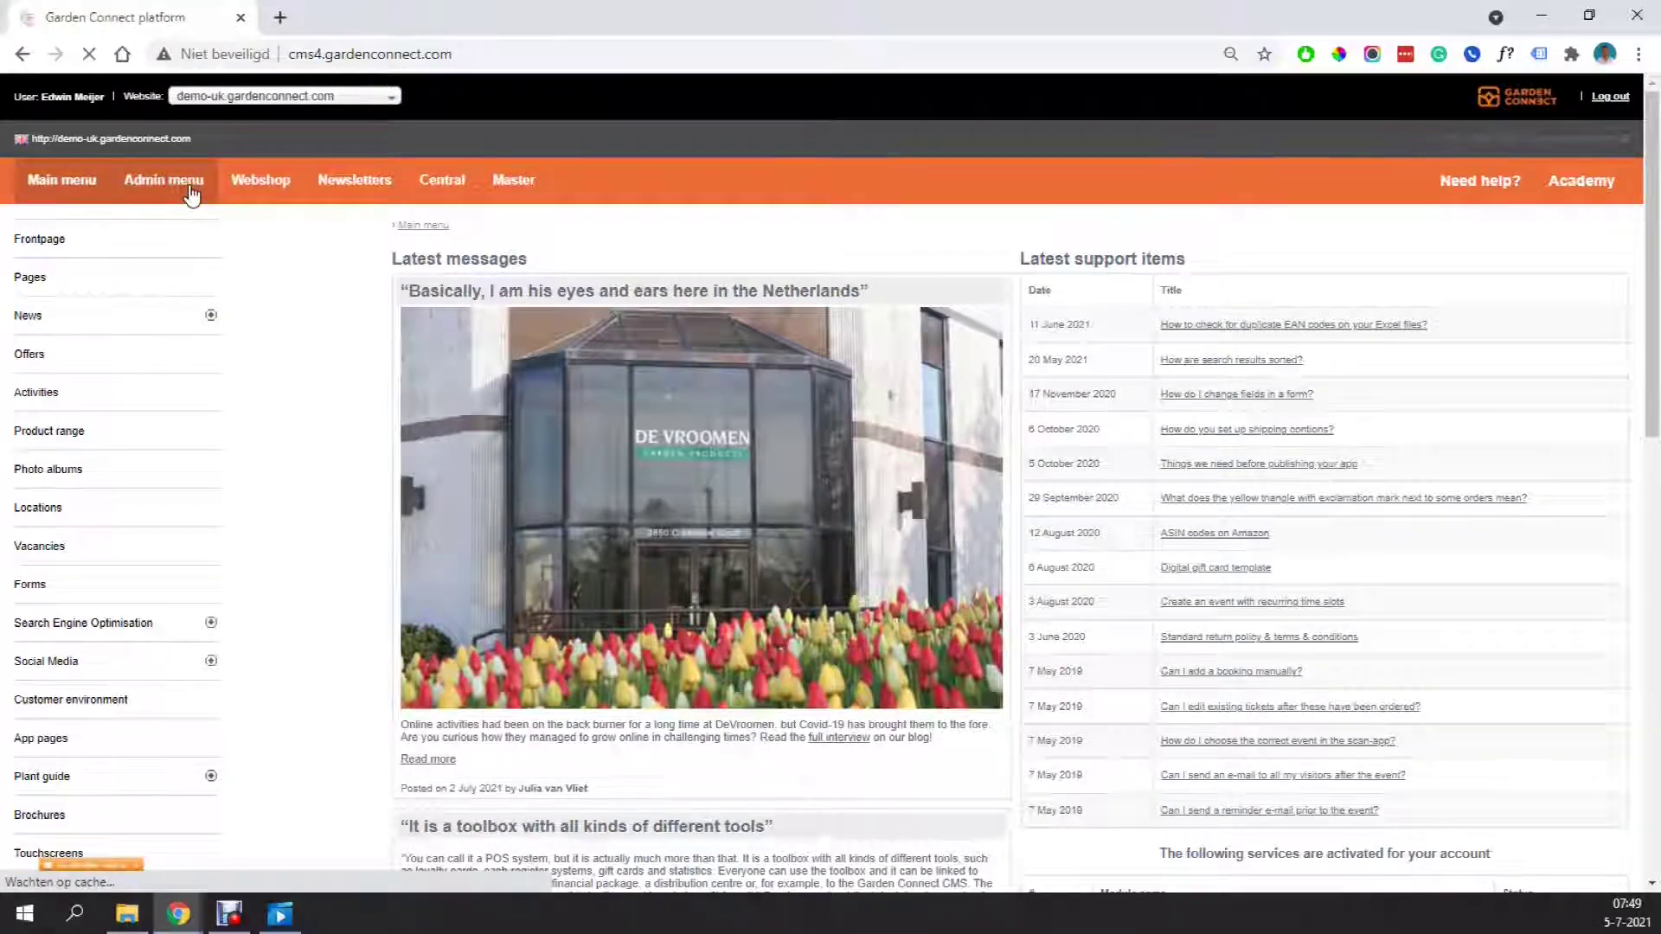
pyautogui.click(130, 518)
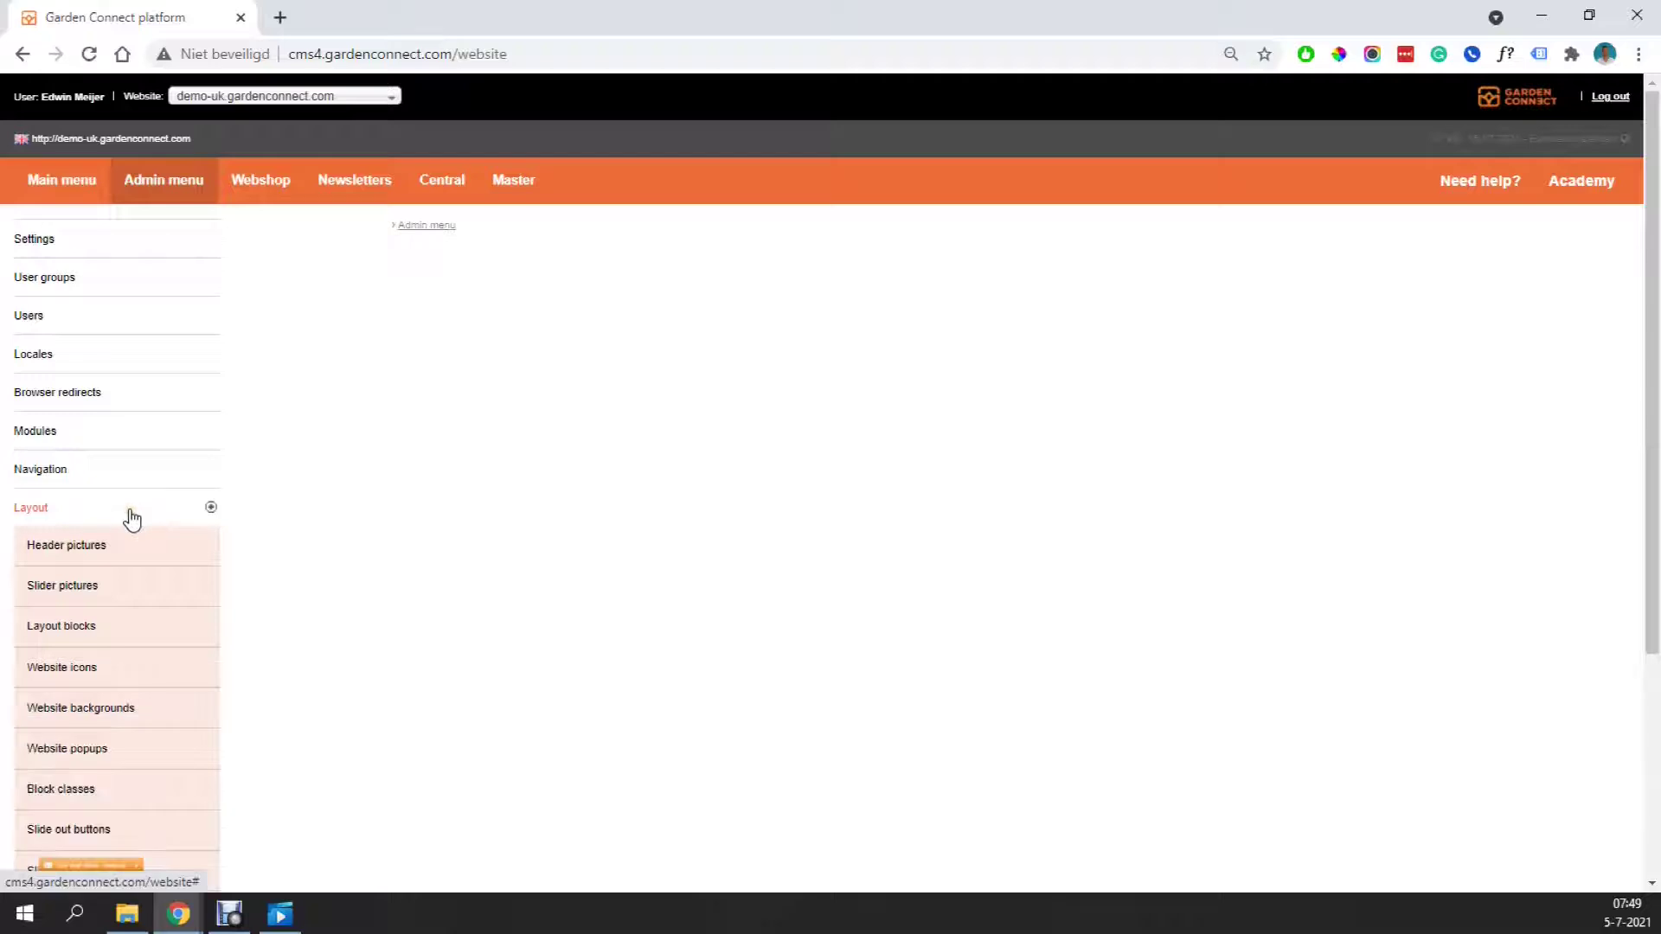
pyautogui.click(125, 751)
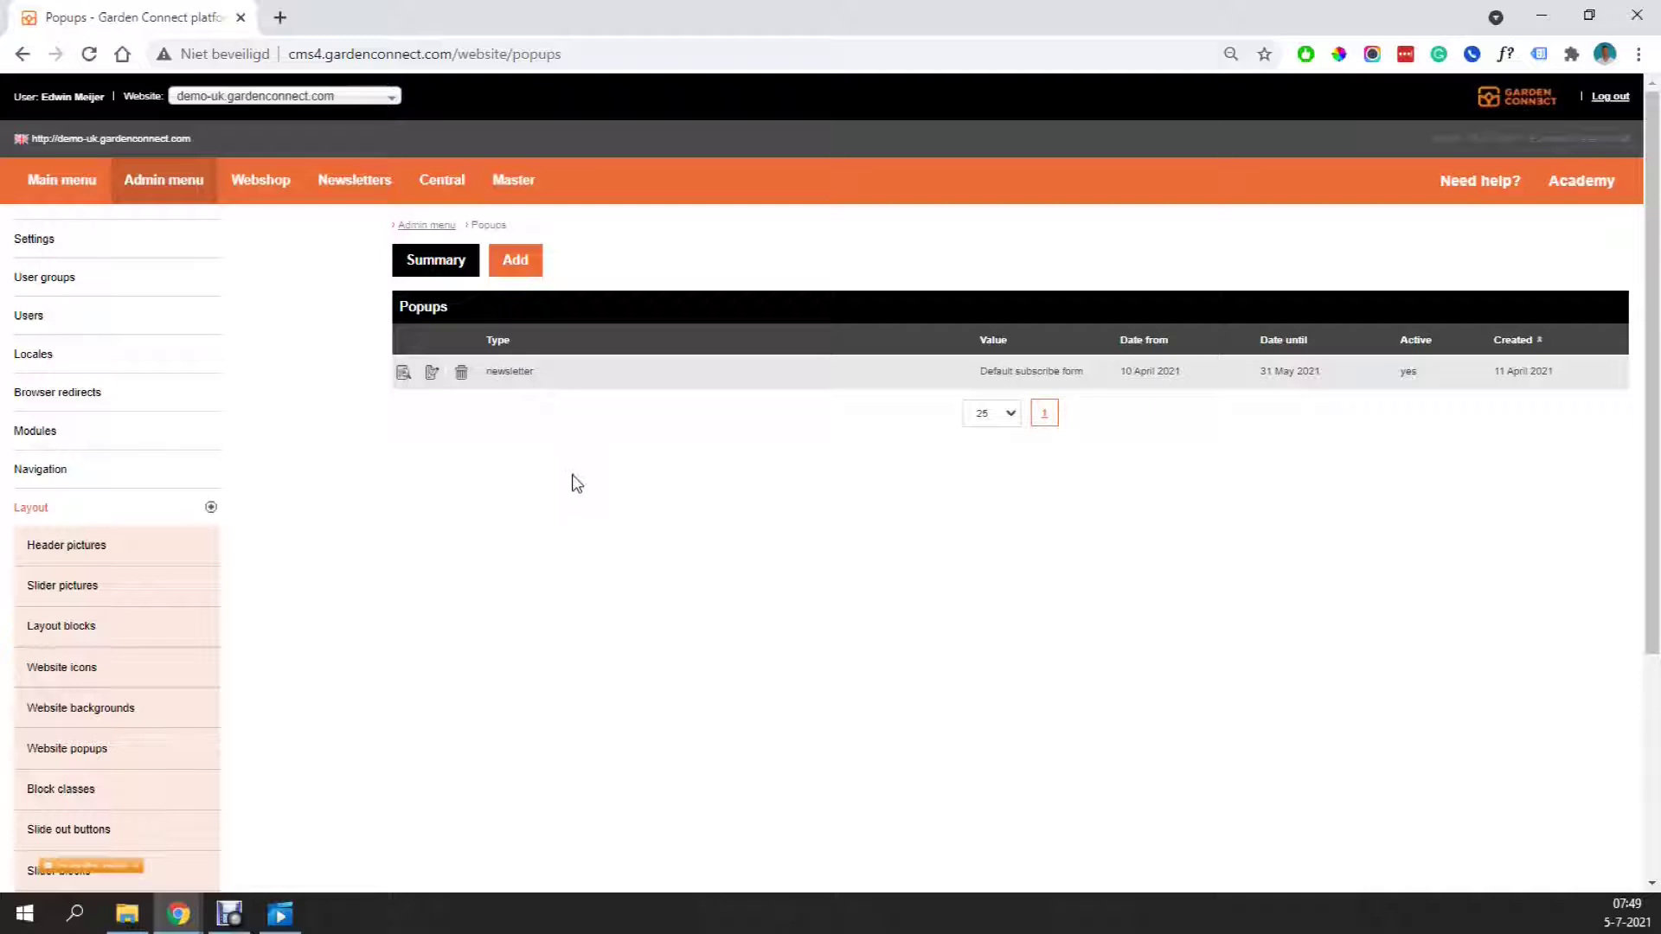
pyautogui.click(534, 264)
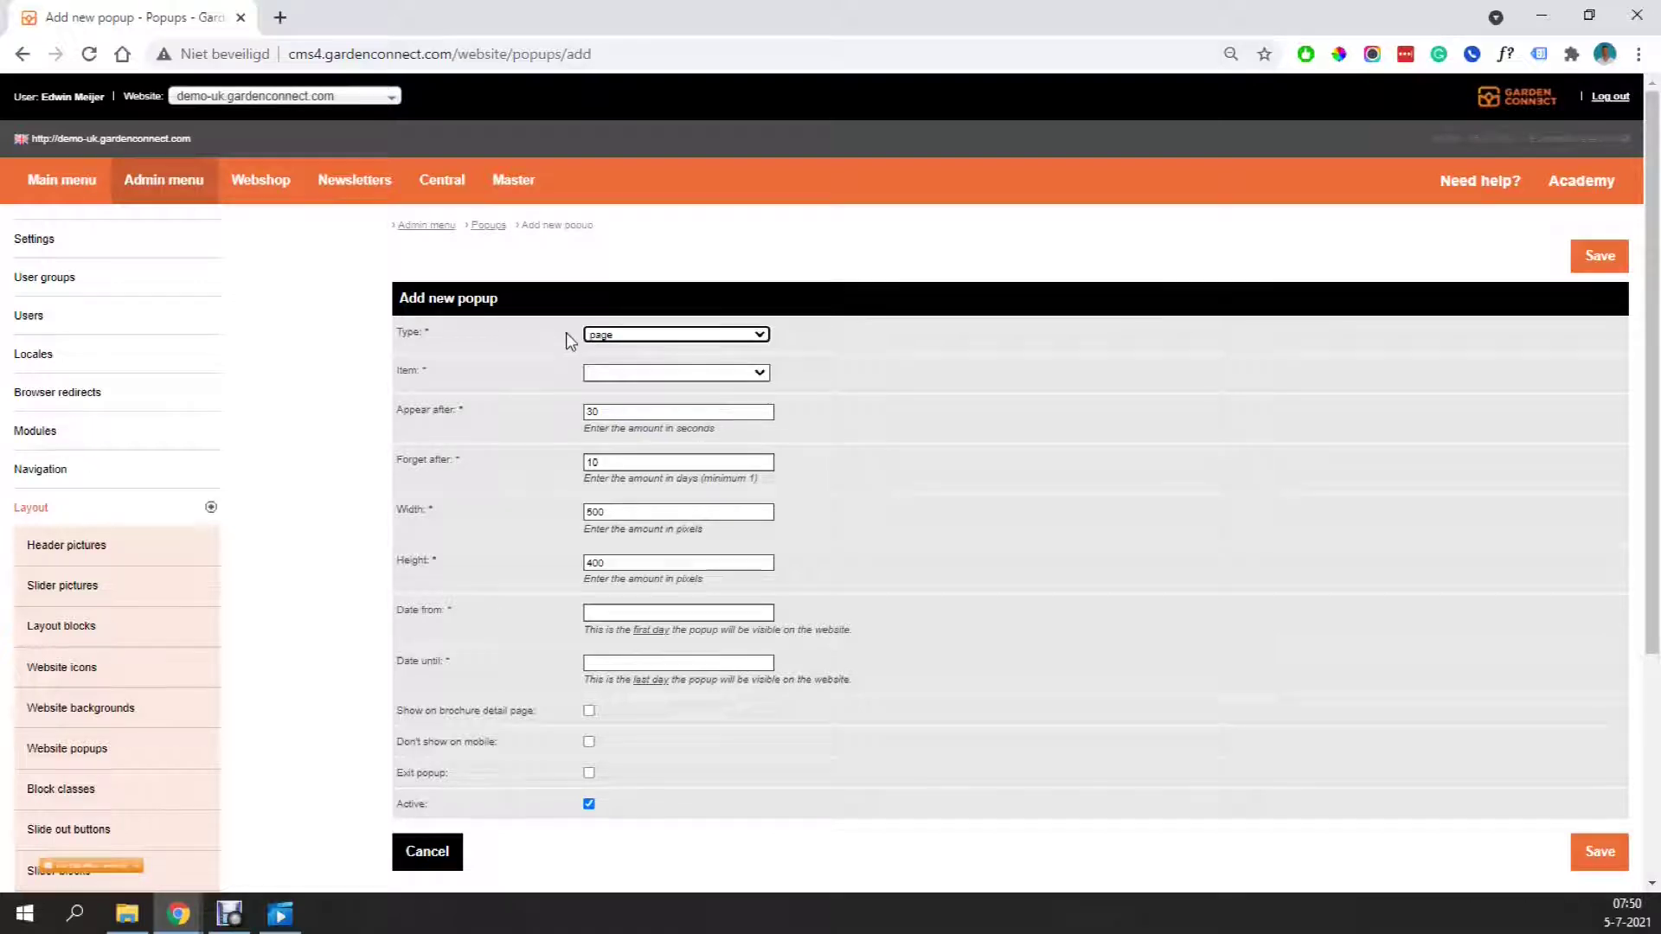
# Choose page as the popup type and Reward card as the item it displays.
pyautogui.click(640, 338)
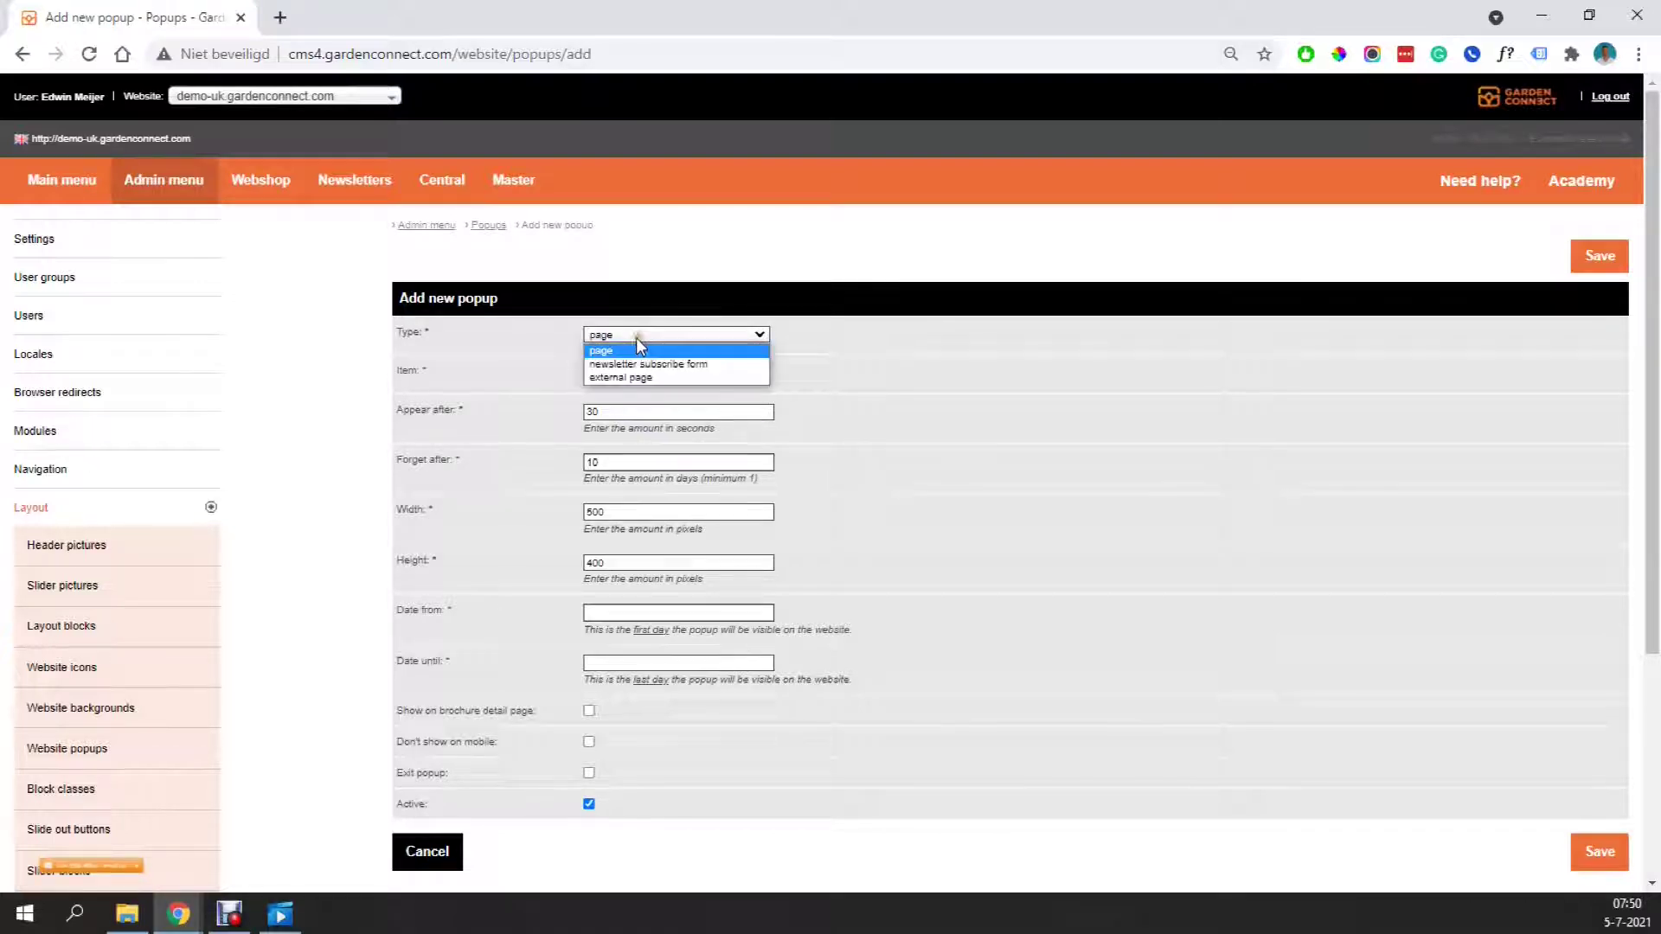
pyautogui.click(701, 352)
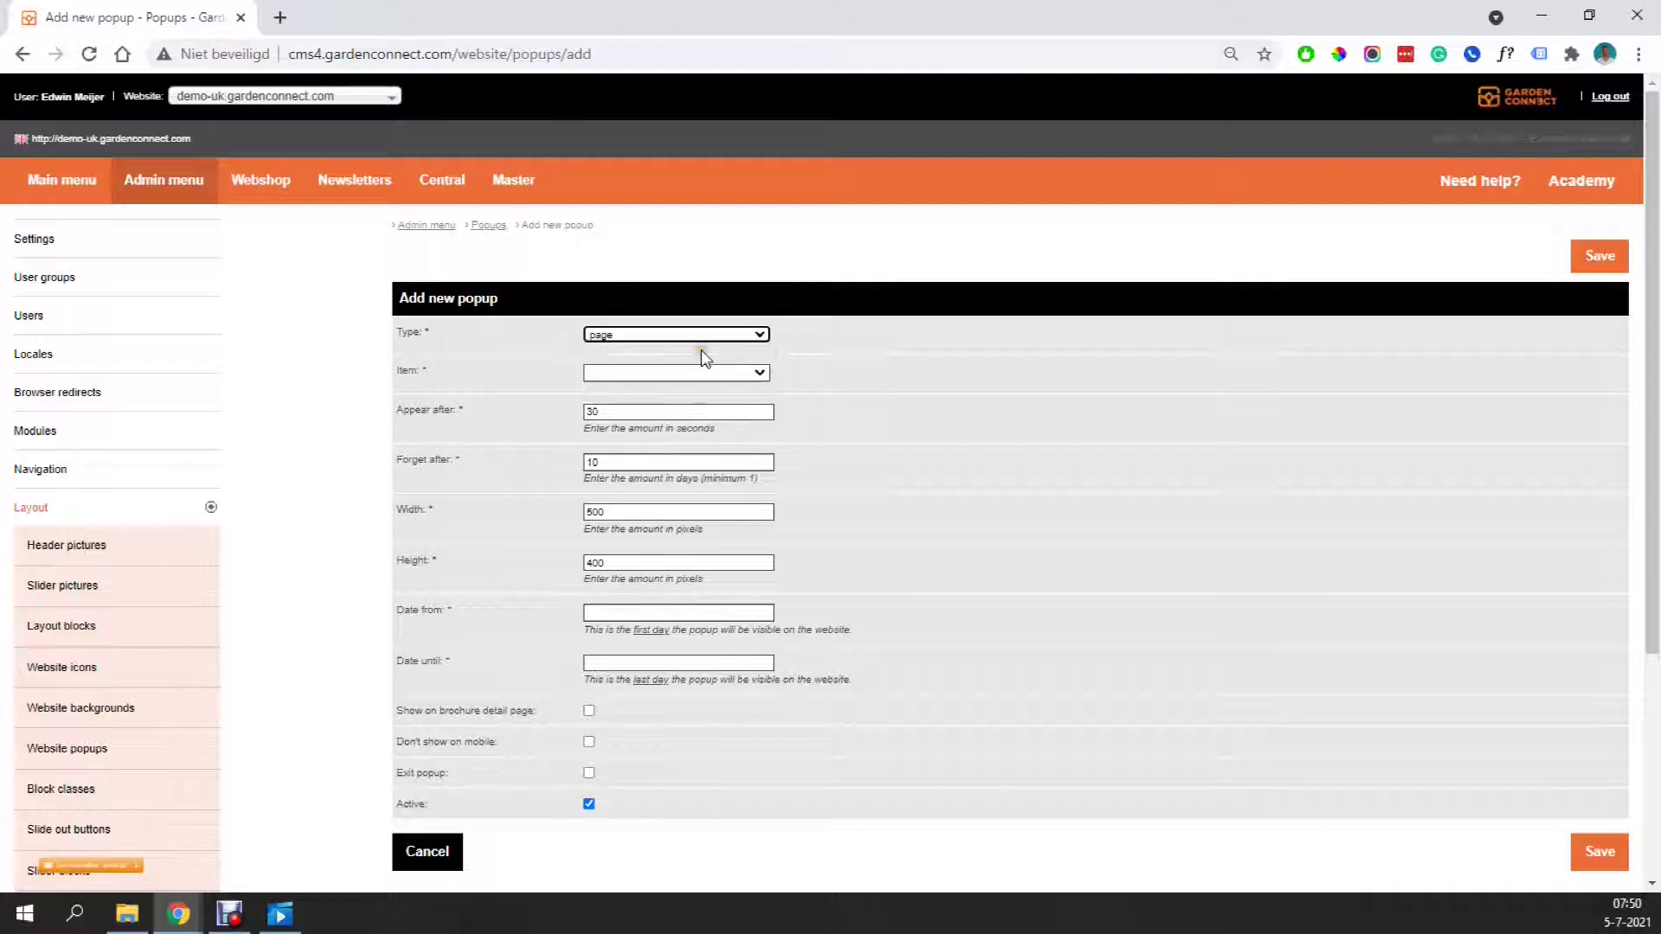
pyautogui.click(661, 371)
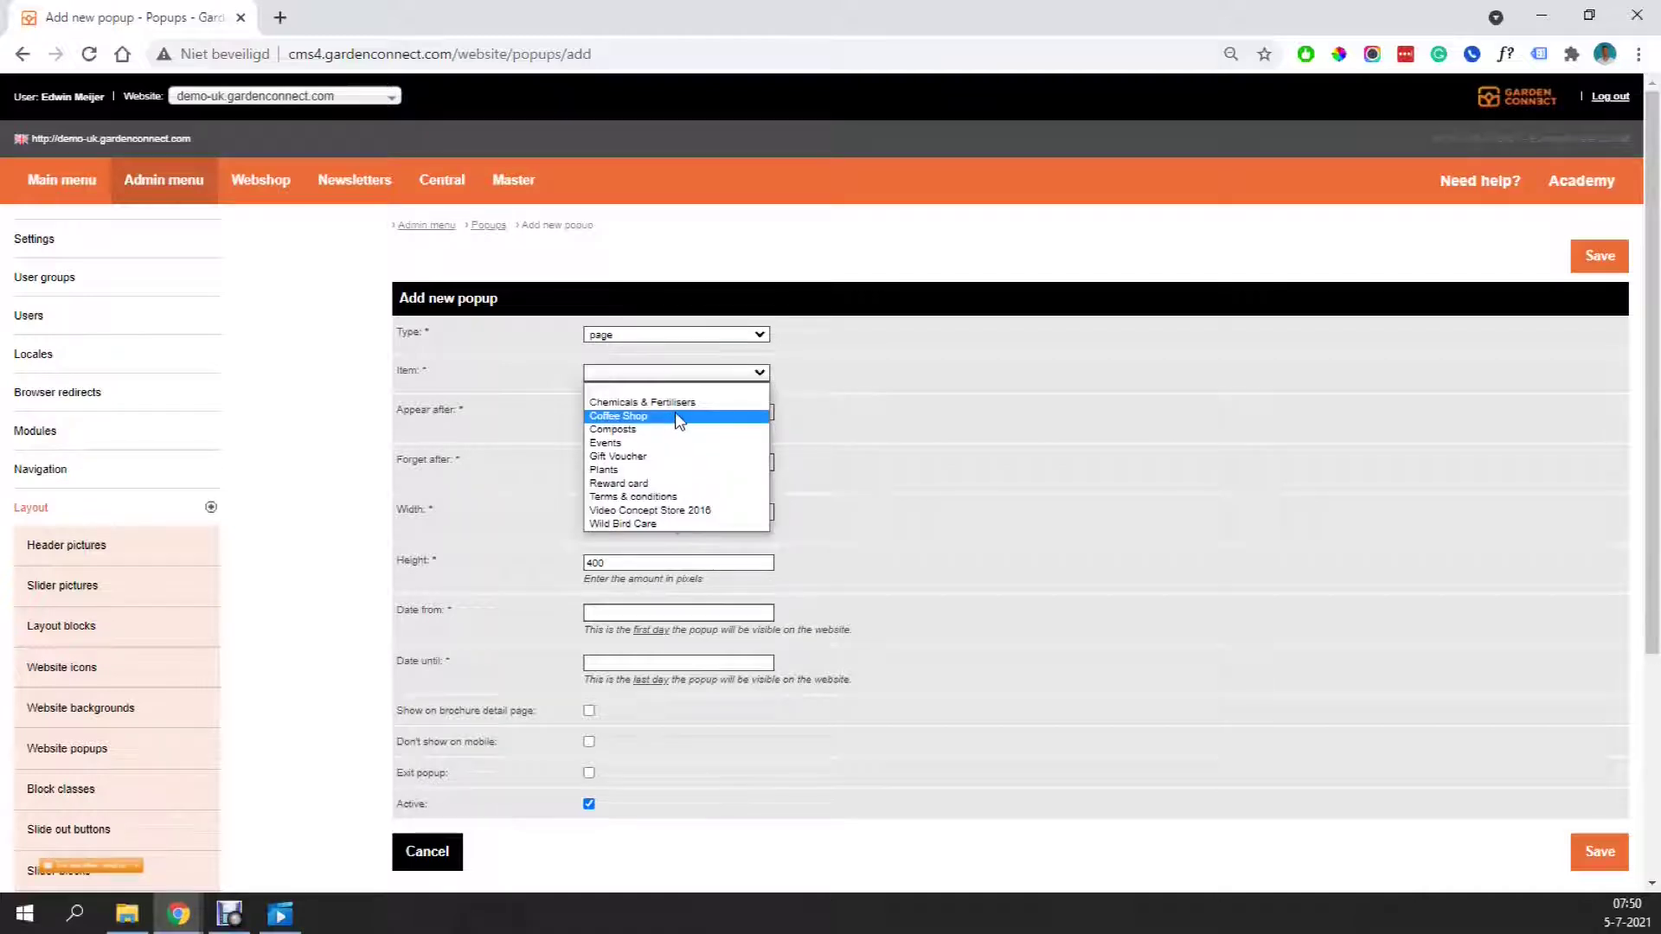
pyautogui.click(659, 482)
pyautogui.click(336, 391)
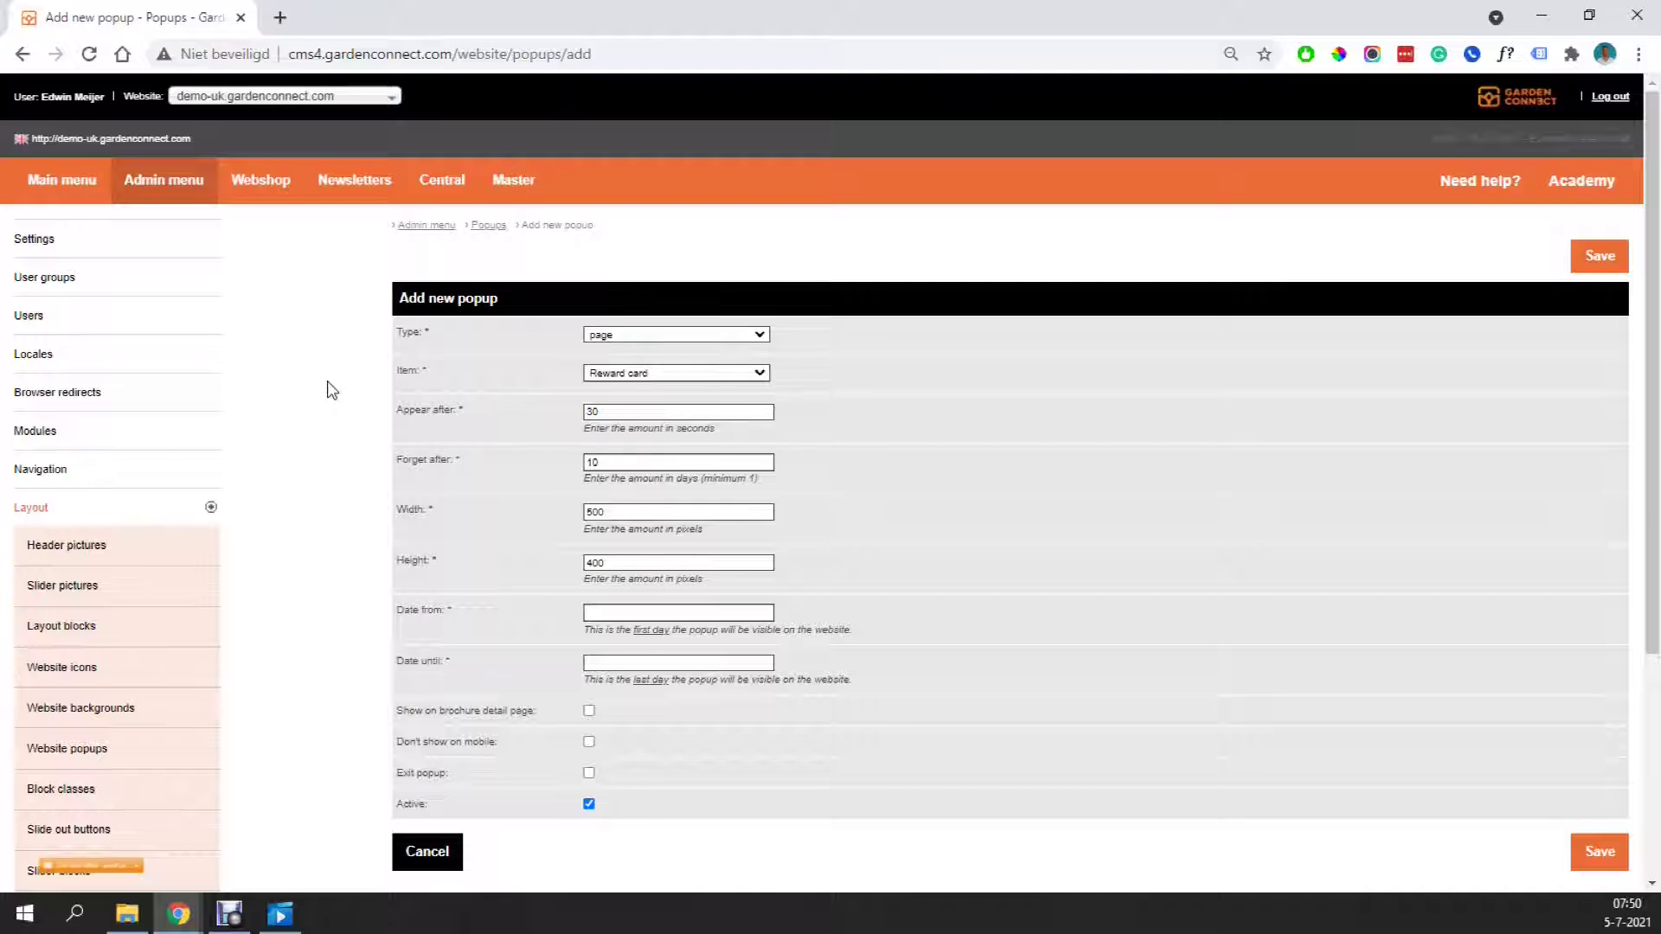
# Make the popup appear after 20 seconds and be forgotten after 7 days.
pyautogui.doubleClick(619, 422)
pyautogui.write('20')
pyautogui.click(615, 463)
pyautogui.doubleClick(629, 458)
pyautogui.write('7')
# Set the popup's visibility period from 12/07/2021 until 18/07/2021.
pyautogui.scroll(-1, 519, 467)
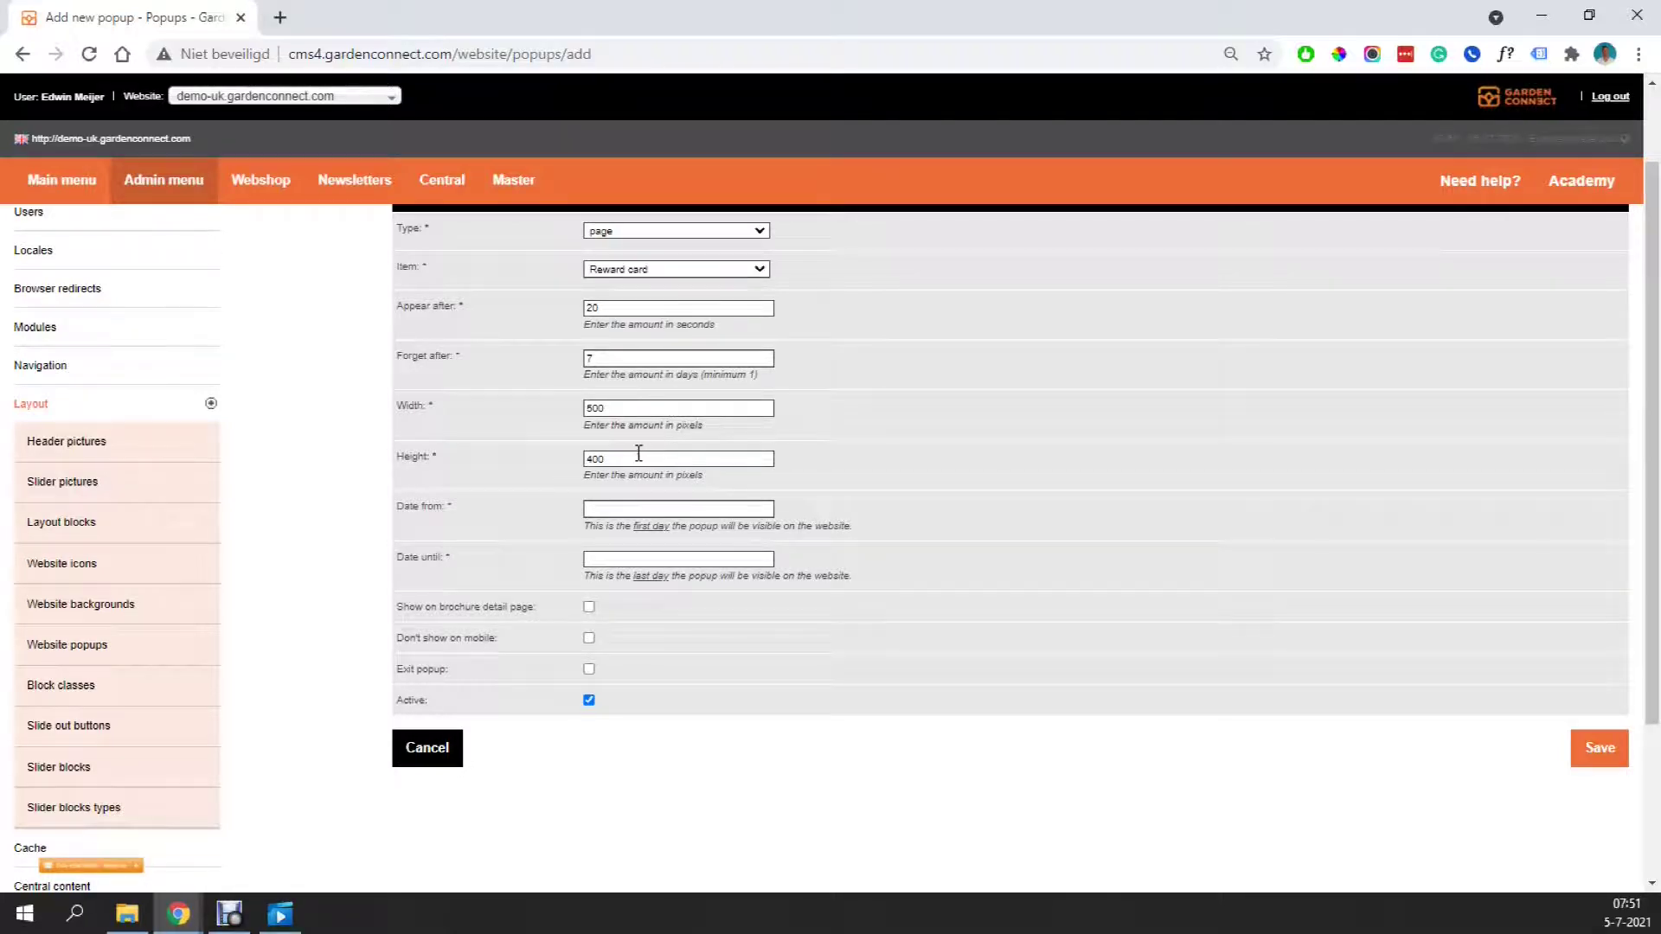
pyautogui.click(630, 510)
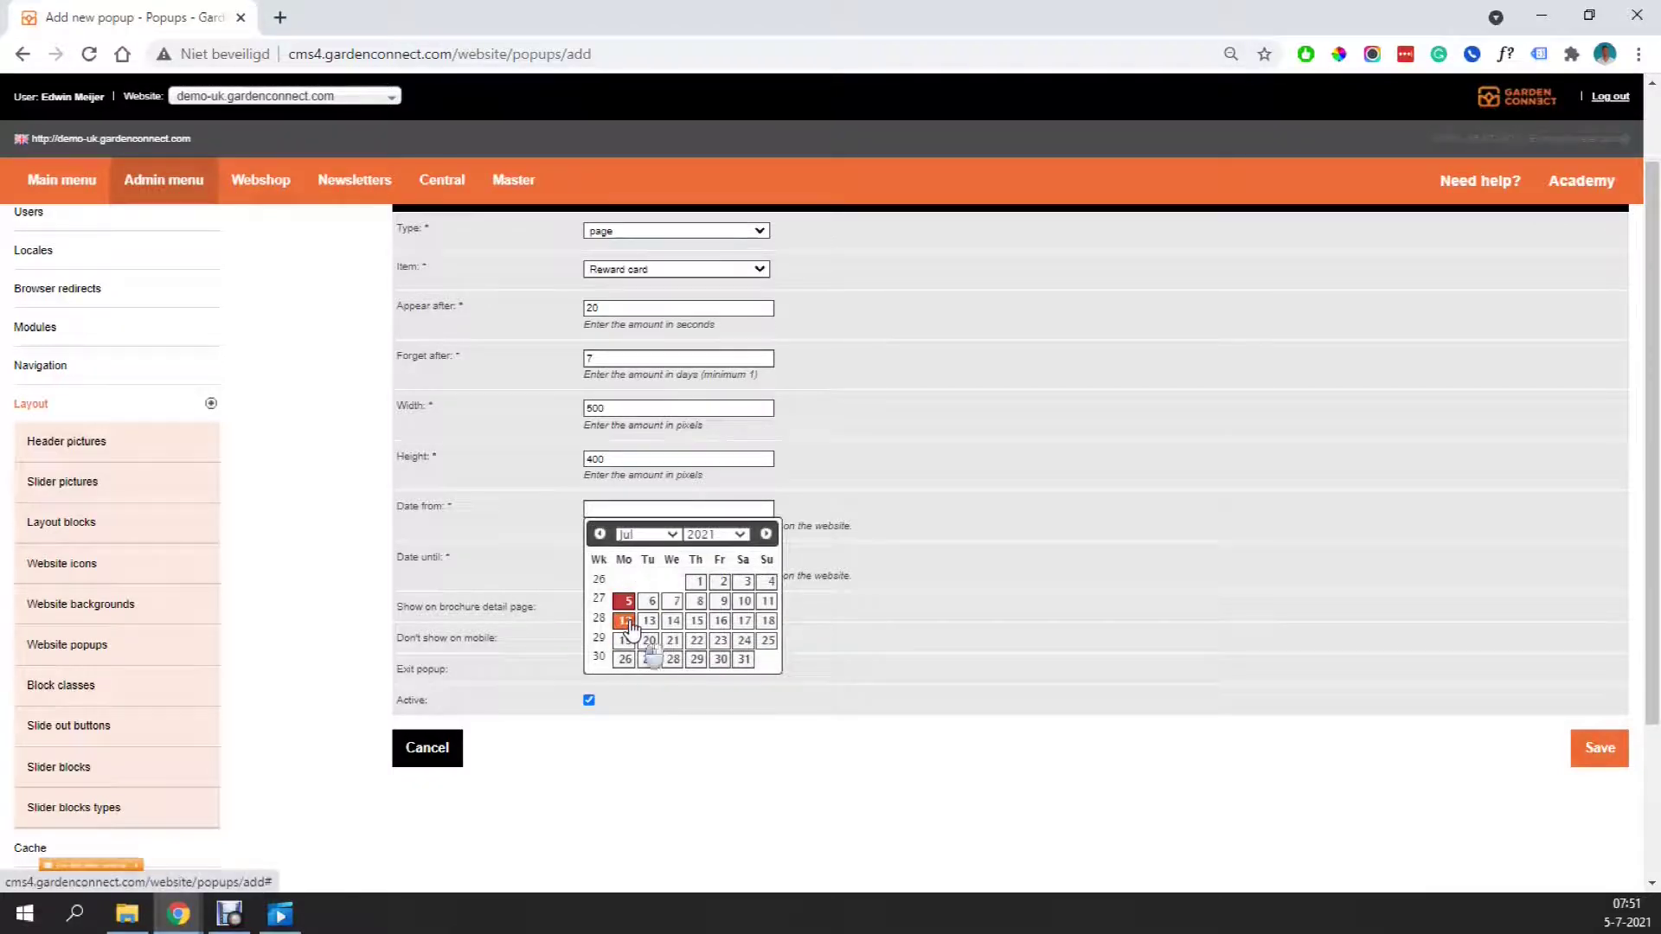
pyautogui.click(626, 622)
pyautogui.click(671, 560)
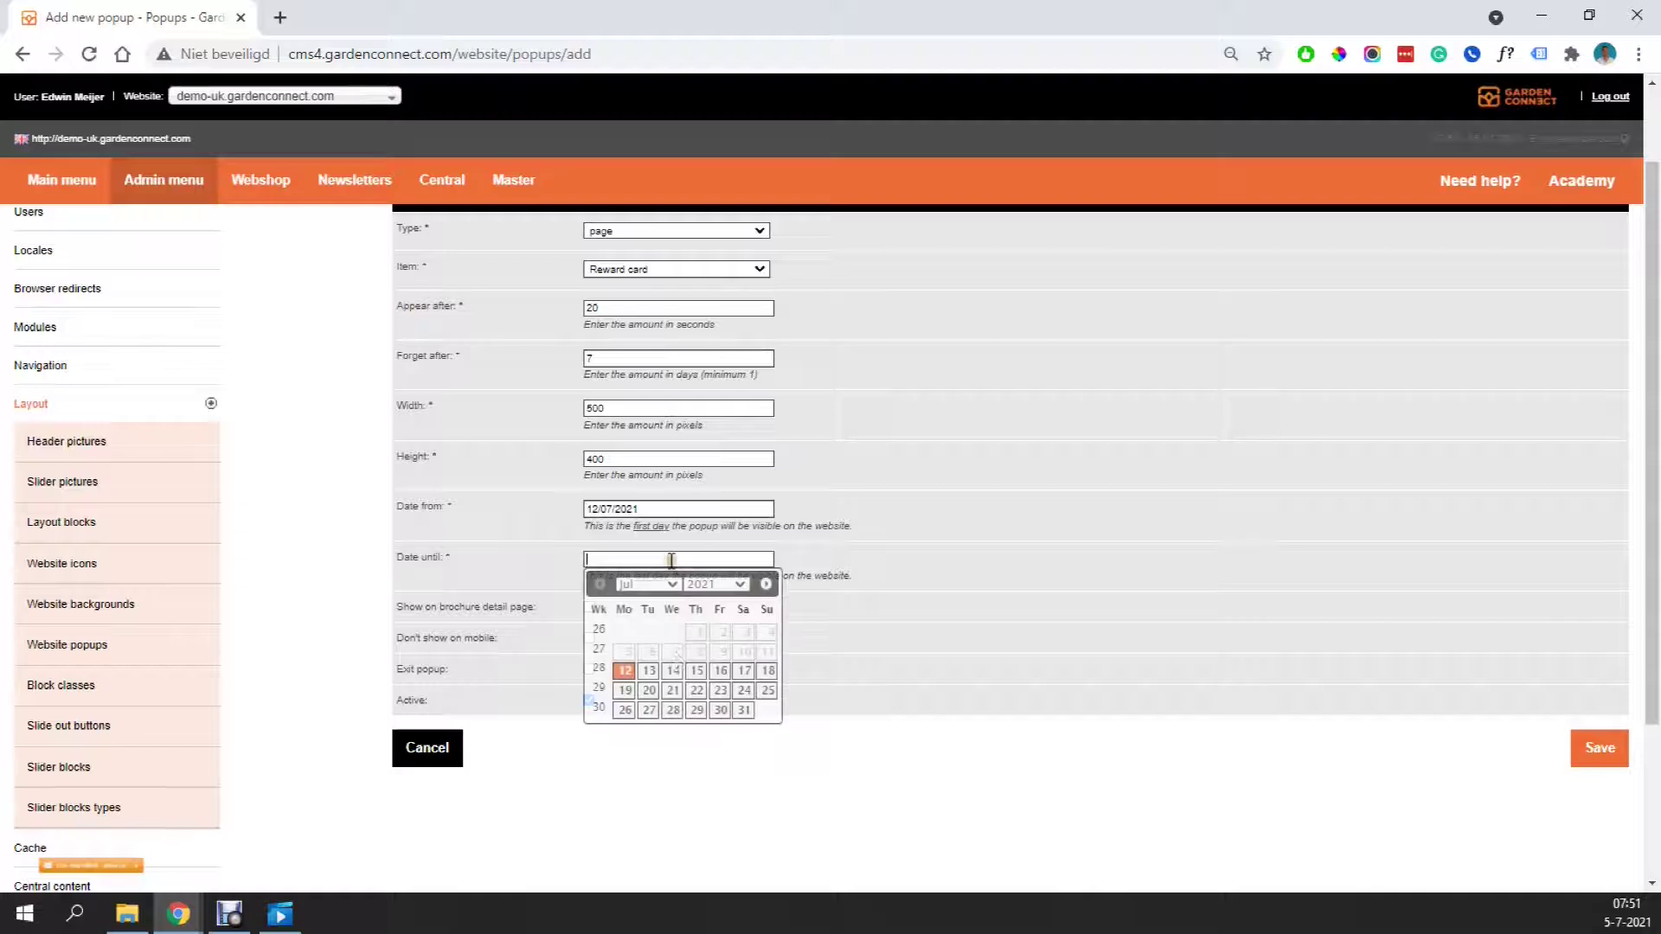
pyautogui.click(768, 672)
# Enable showing on the brochure detail page, hiding on mobile and exit popup, leave the popup active, and save it.
pyautogui.scroll(-1, 934, 566)
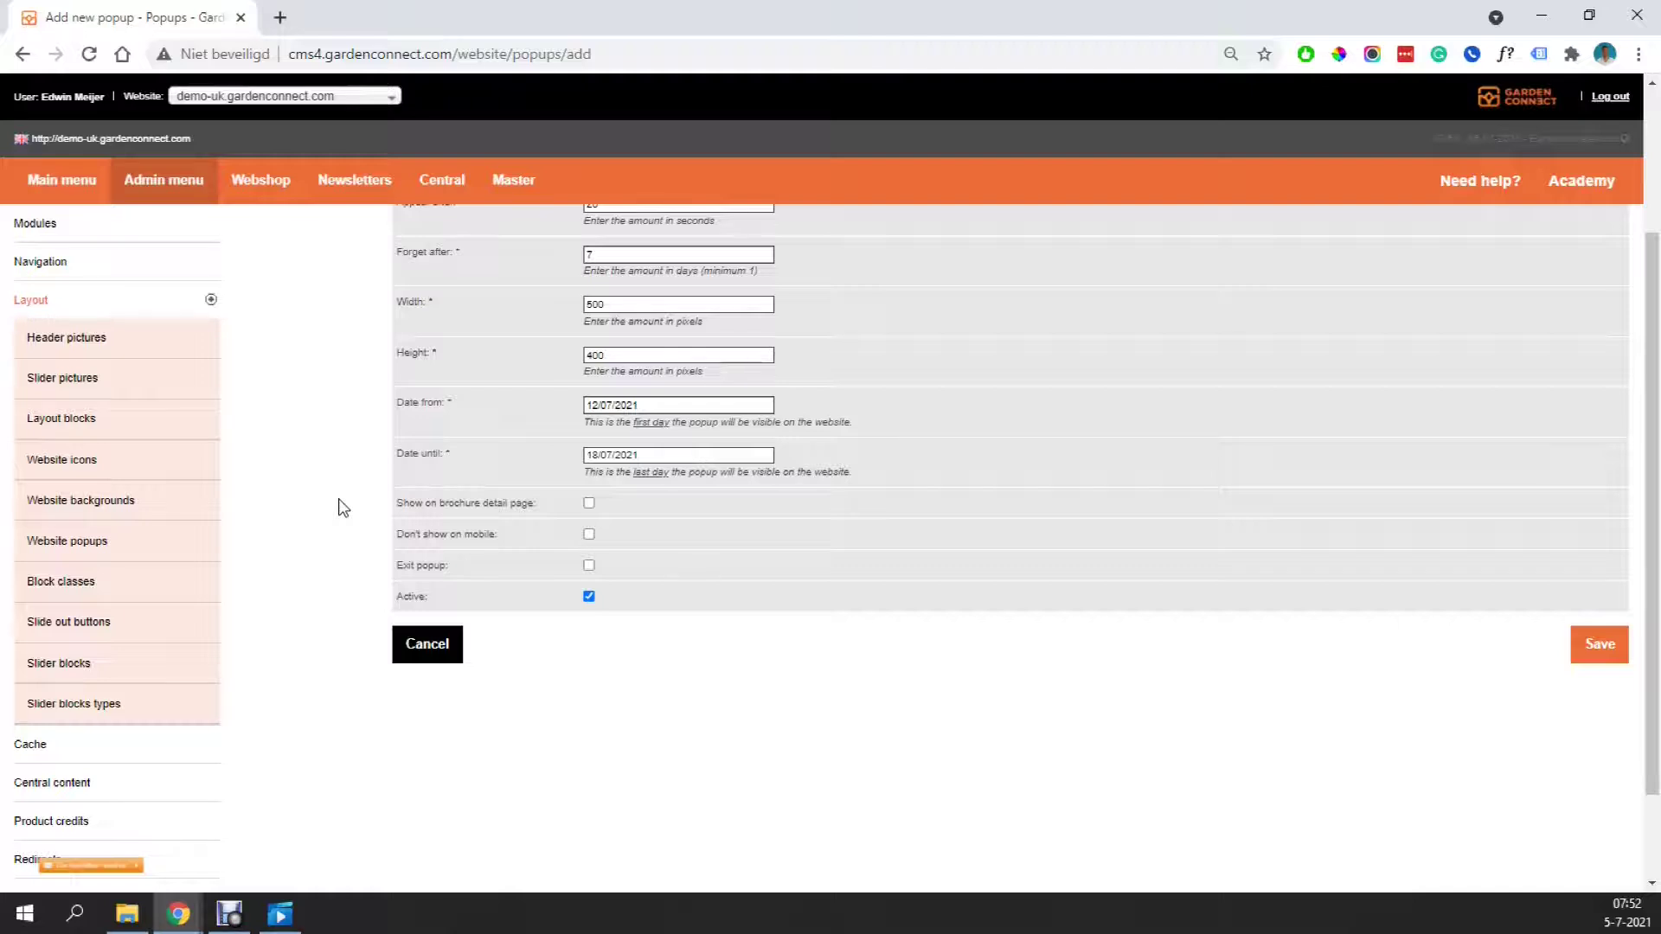
pyautogui.click(589, 504)
pyautogui.click(588, 566)
pyautogui.click(589, 596)
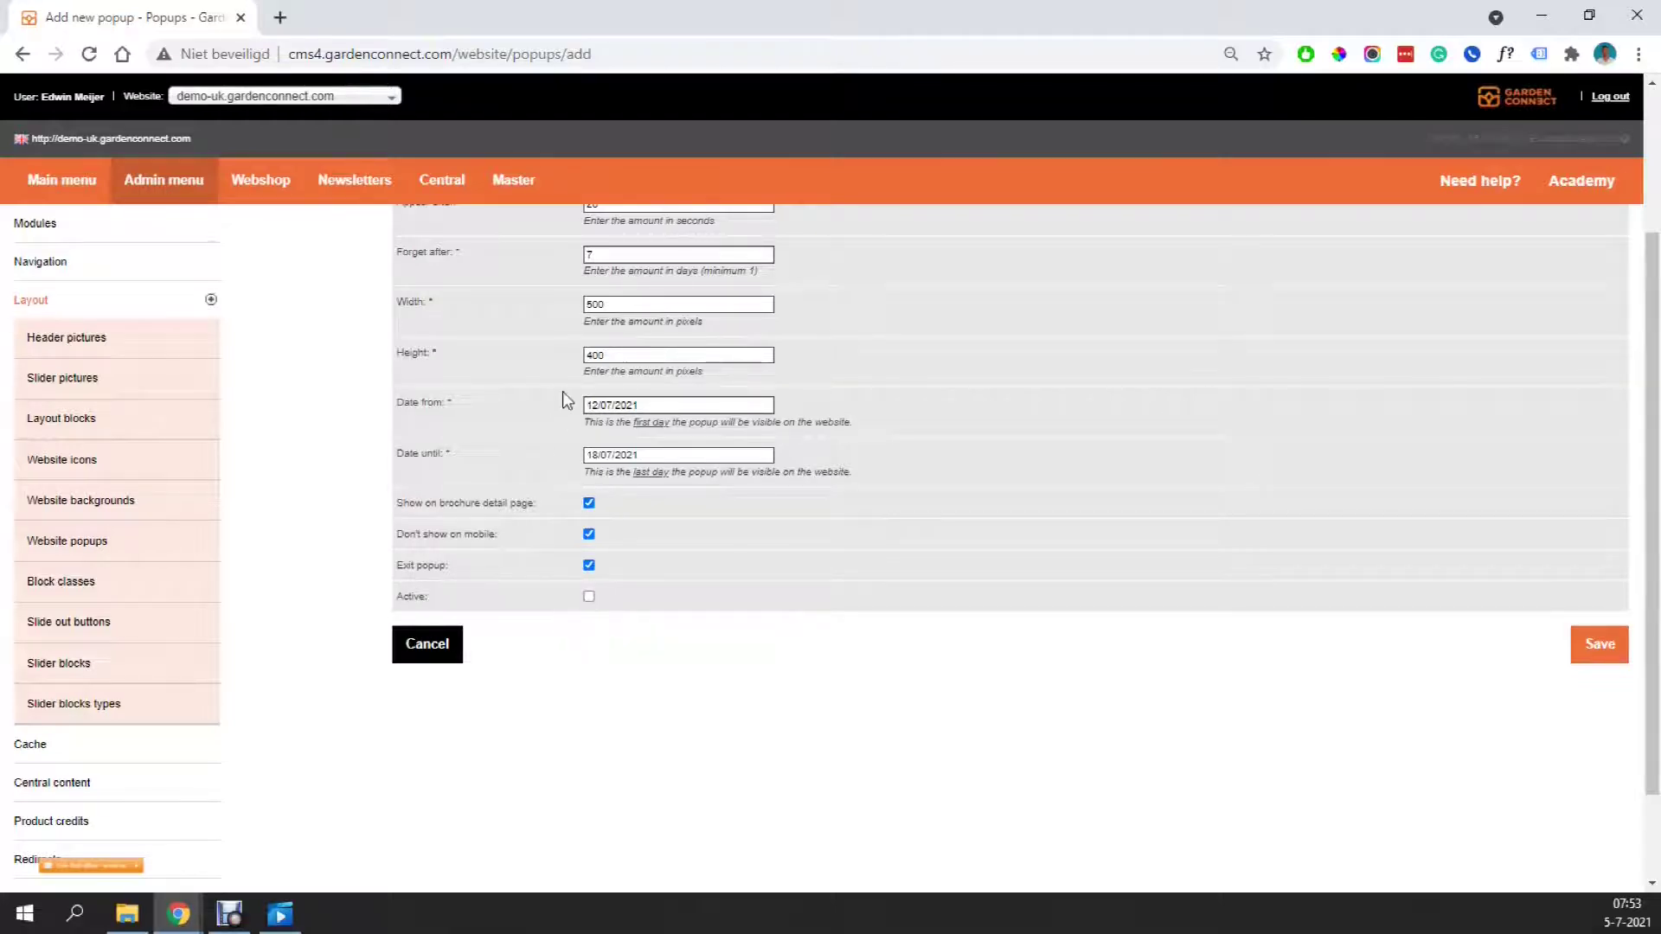
pyautogui.click(589, 596)
pyautogui.scroll(1, 1565, 741)
pyautogui.click(1601, 752)
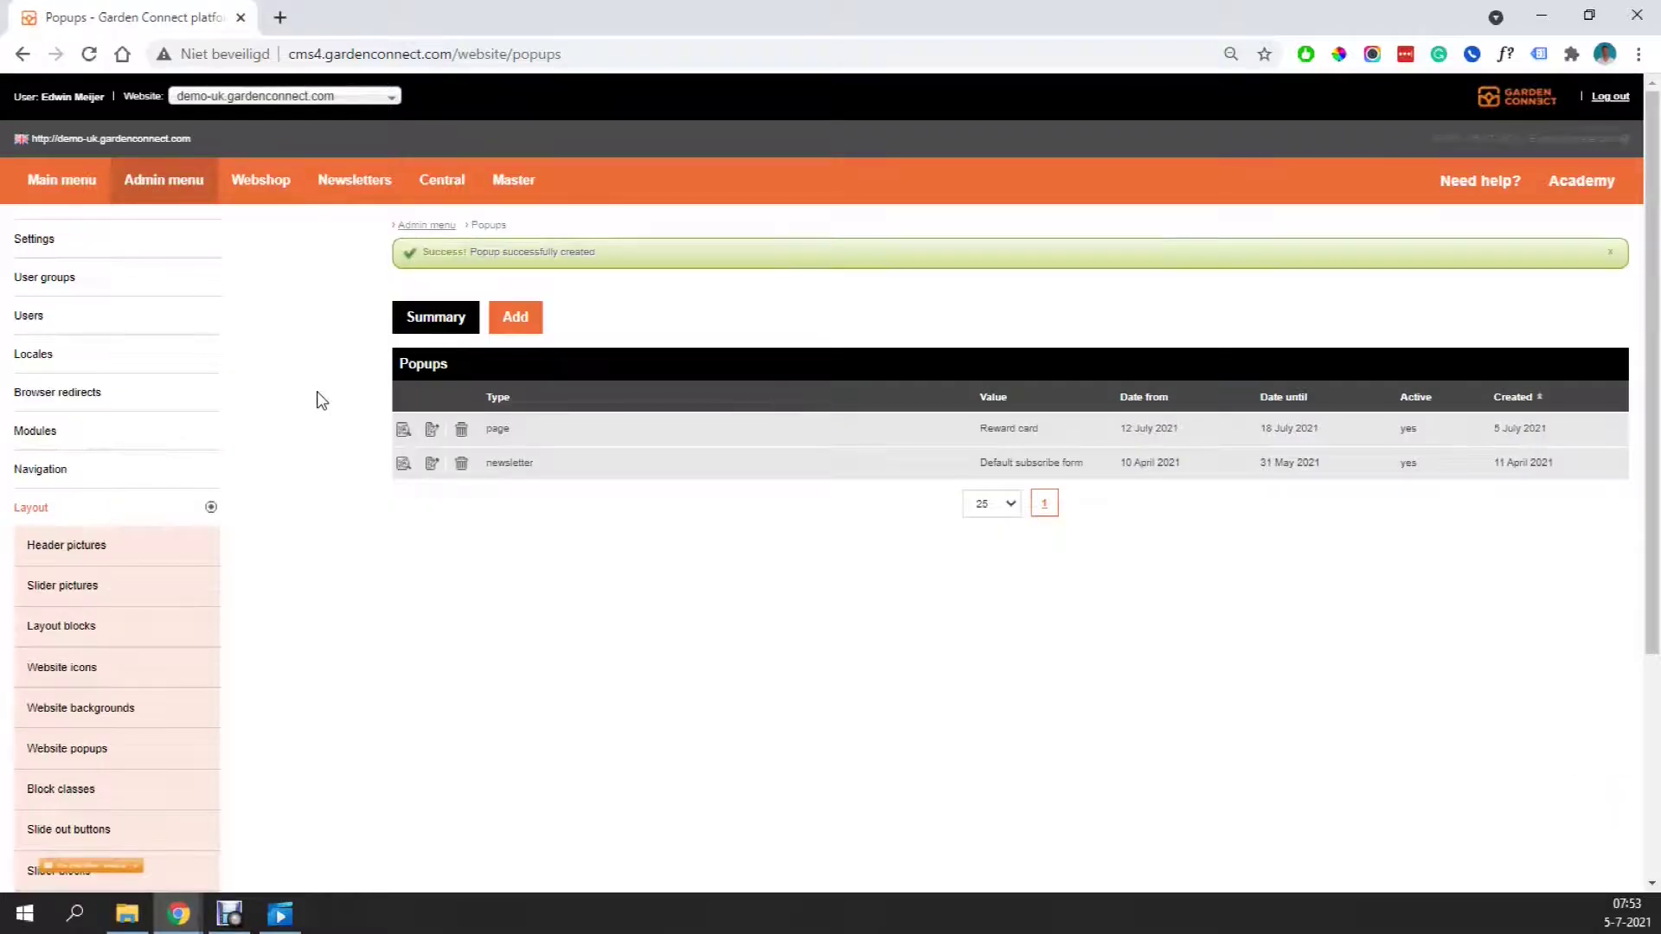
# Go to the website's Pages overview and start a new page.
pyautogui.click(64, 184)
pyautogui.click(100, 278)
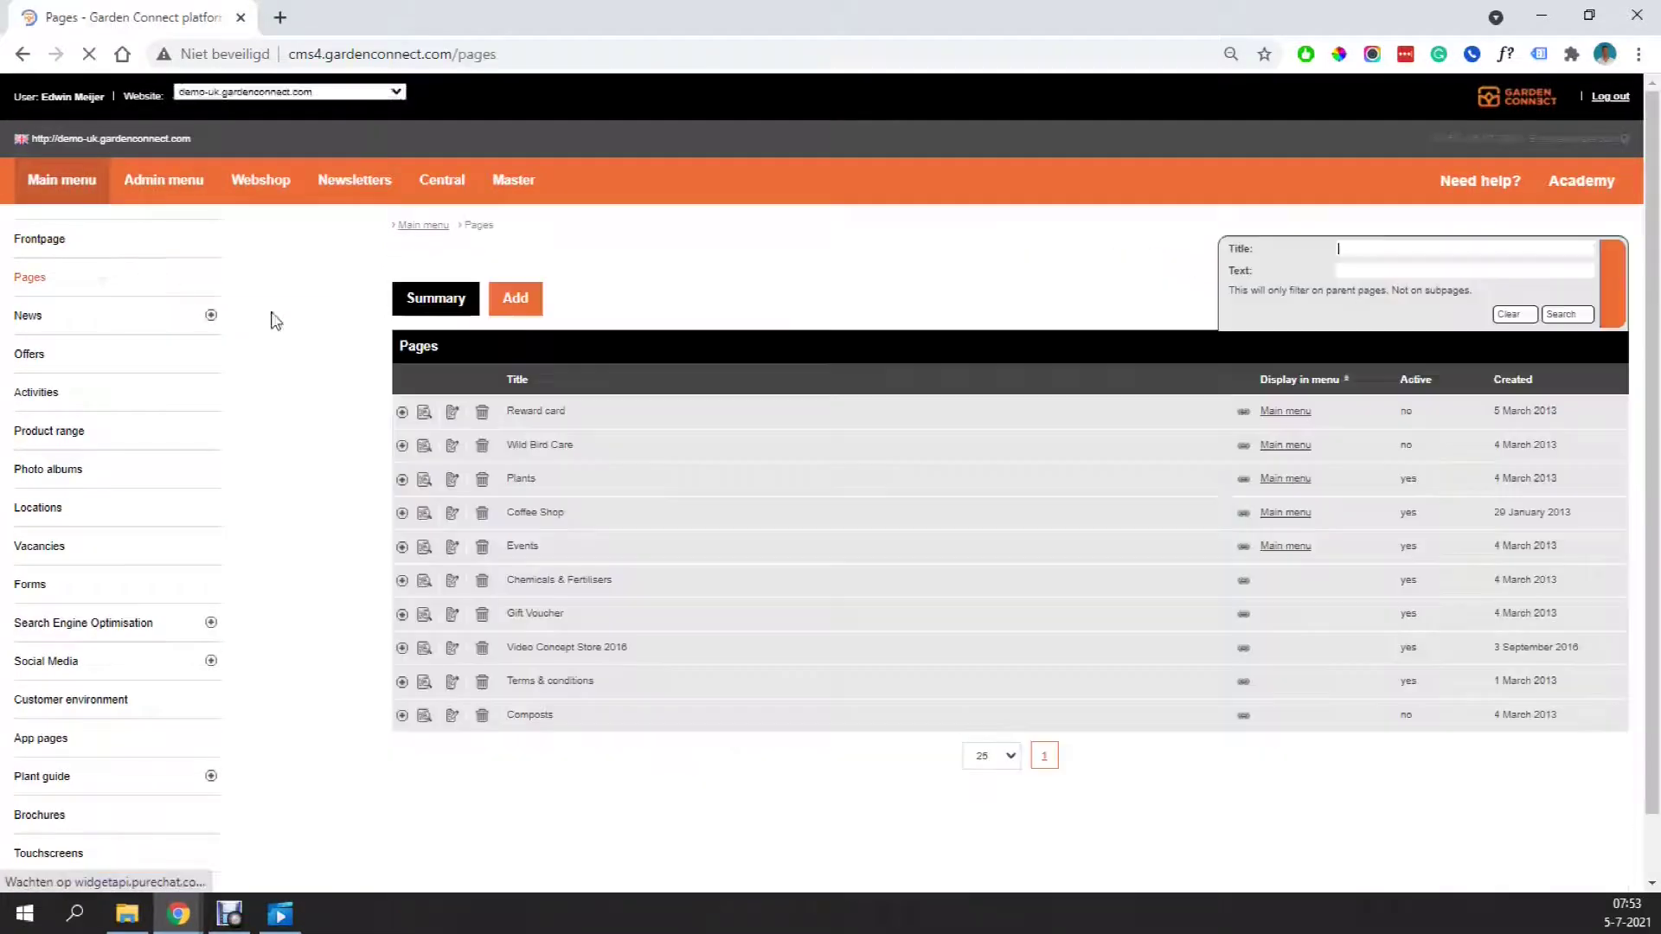
pyautogui.click(517, 301)
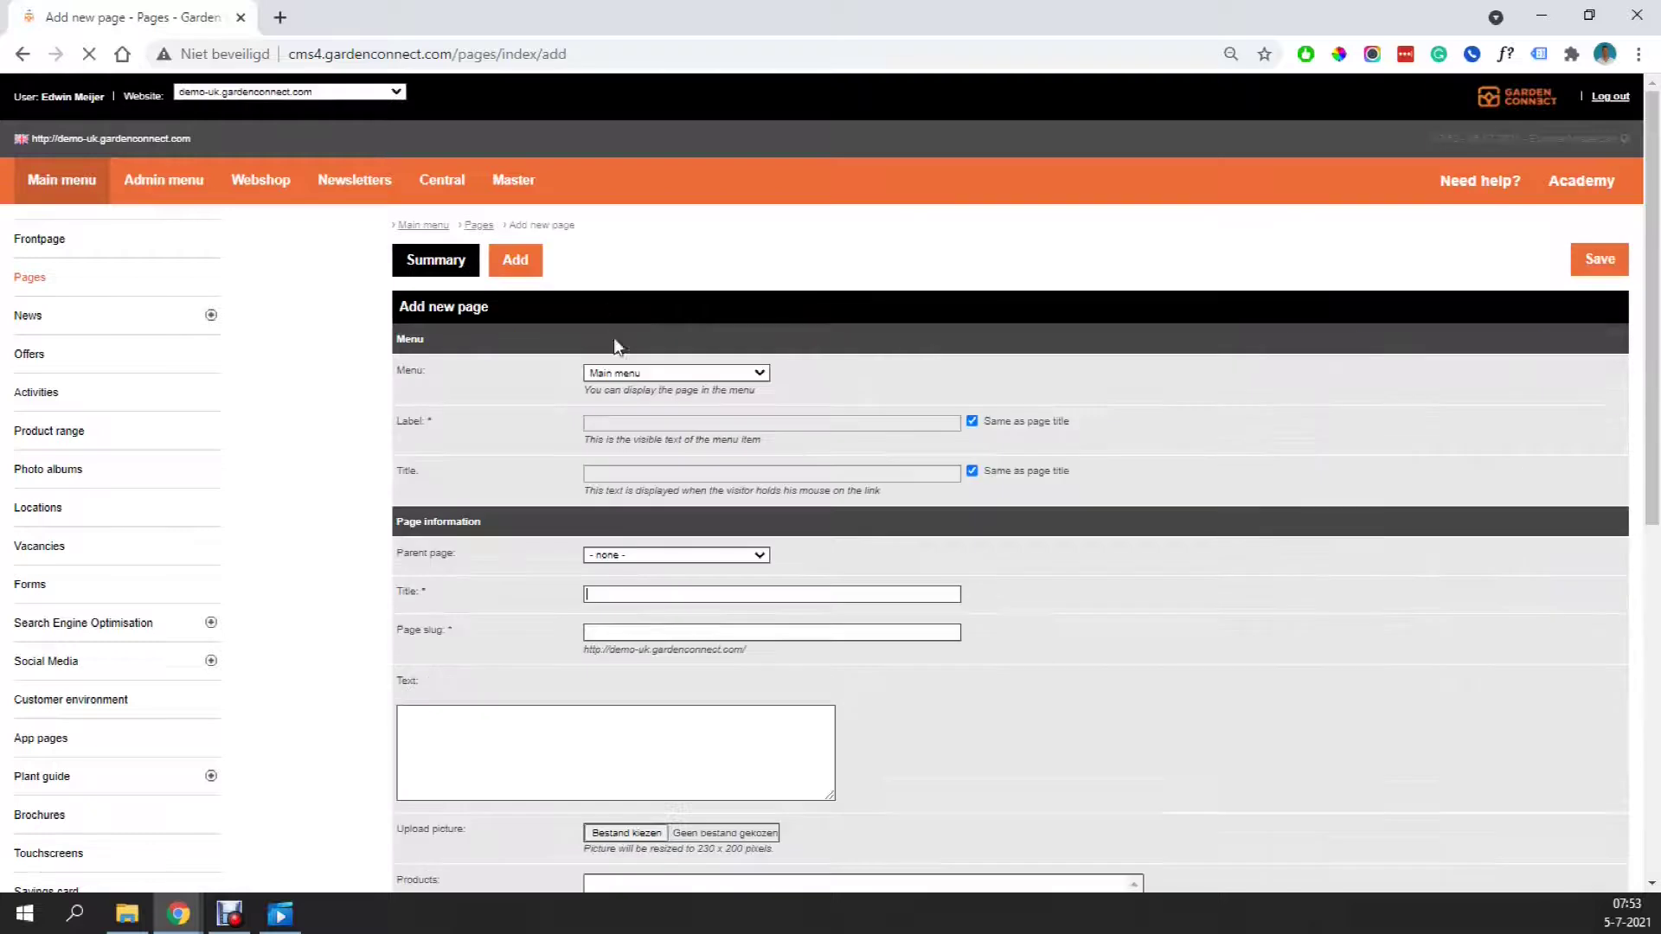
# Set the new page to not show in the menu and title it "Spring offer".
pyautogui.click(643, 372)
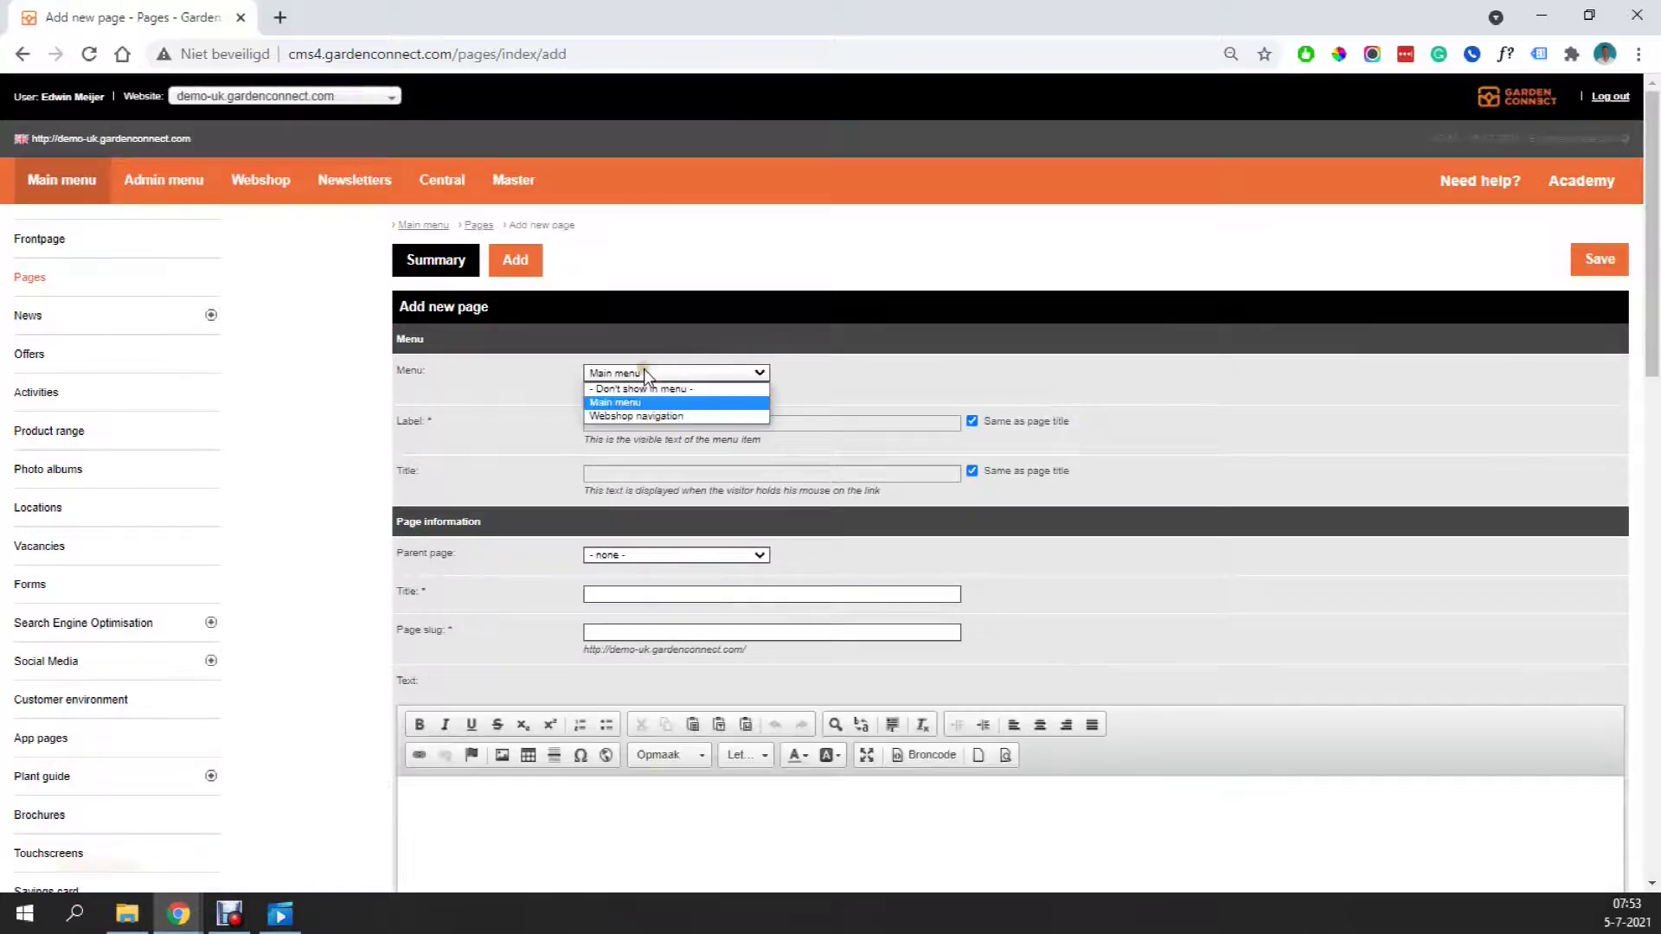
pyautogui.click(649, 388)
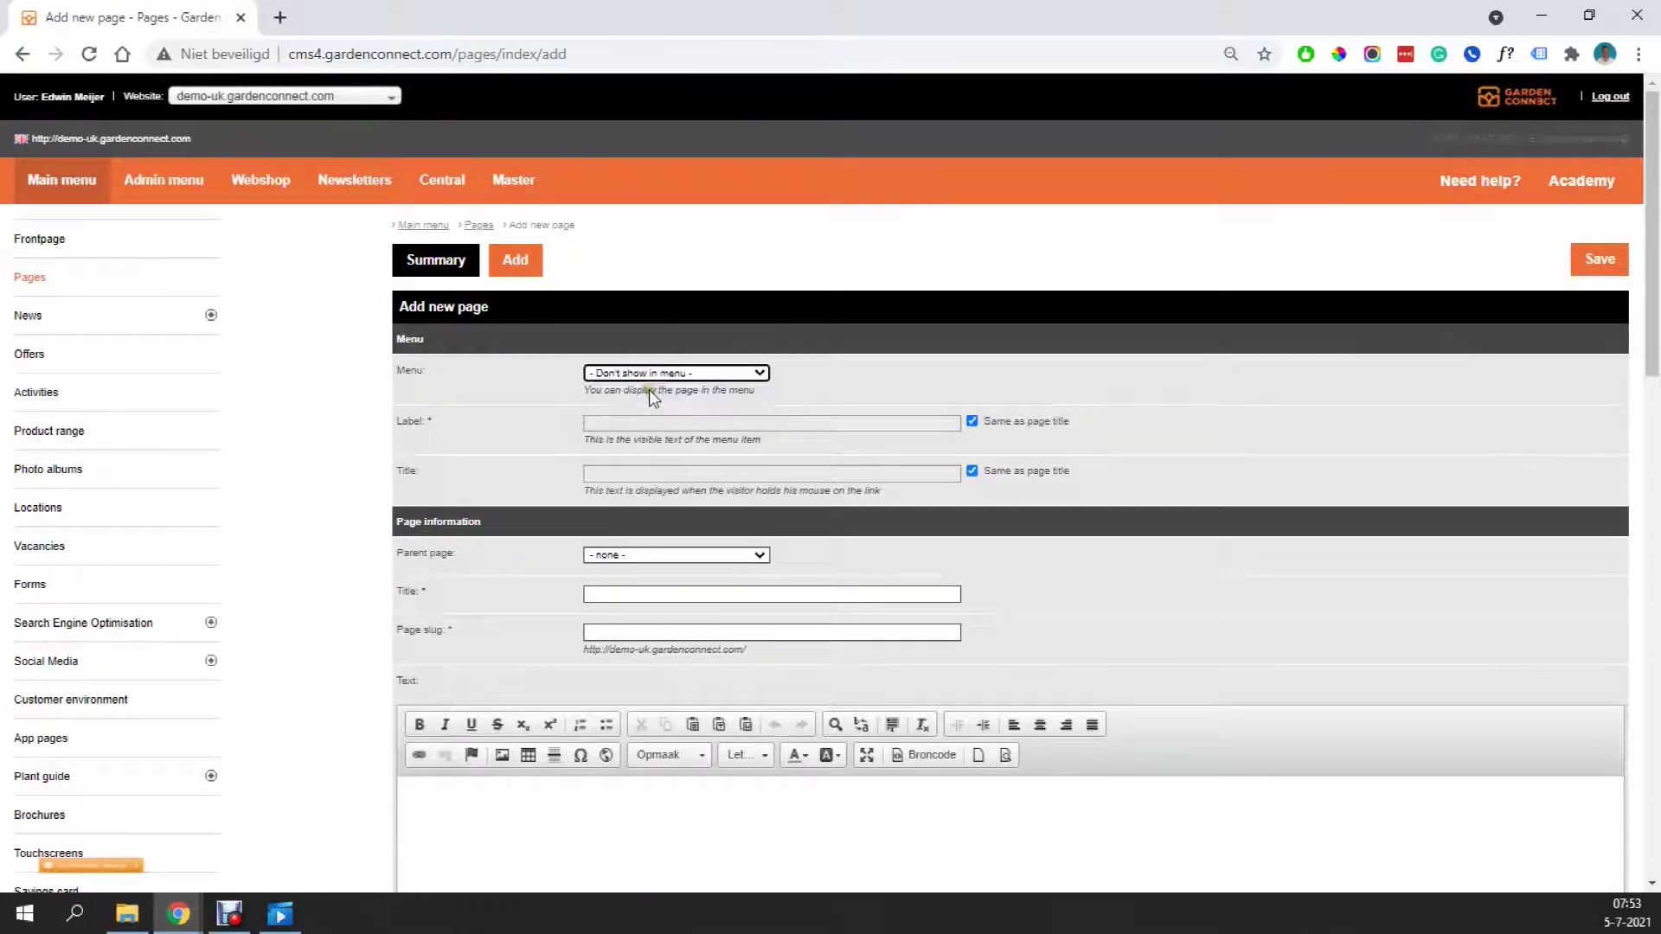
pyautogui.scroll(-2, 736, 407)
pyautogui.click(683, 390)
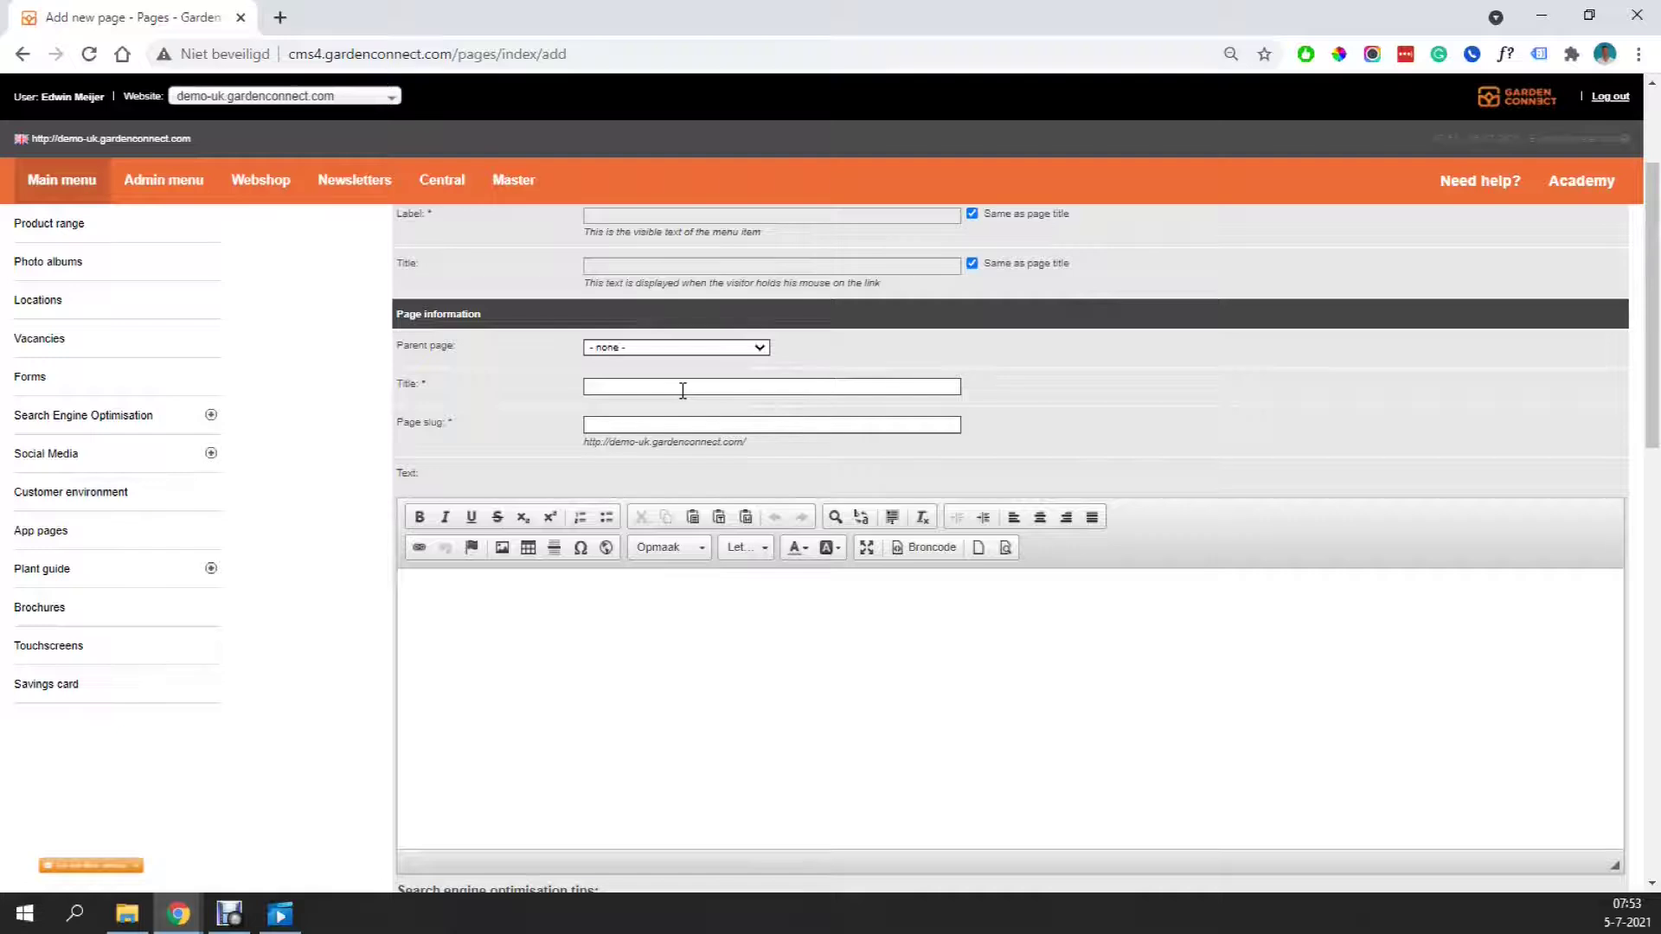
pyautogui.write('Spring offer')
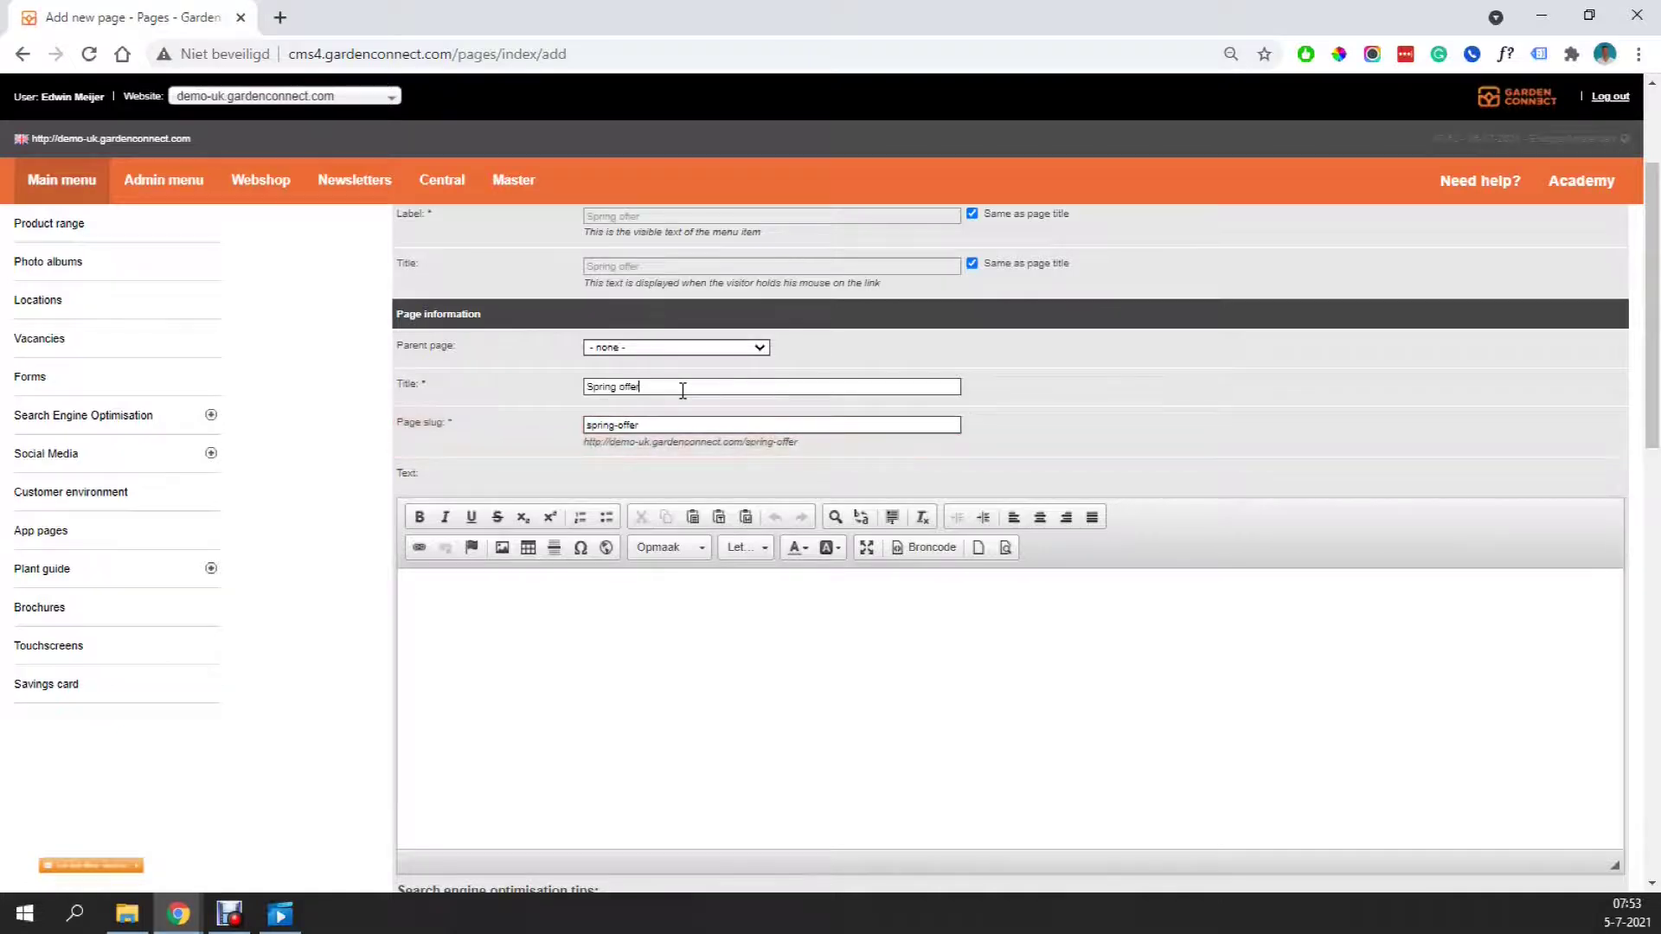
# Pick the plant display photo whose file name starts with 482767 from the server as an image for the page text.
pyautogui.click(698, 649)
pyautogui.scroll(-1, 698, 650)
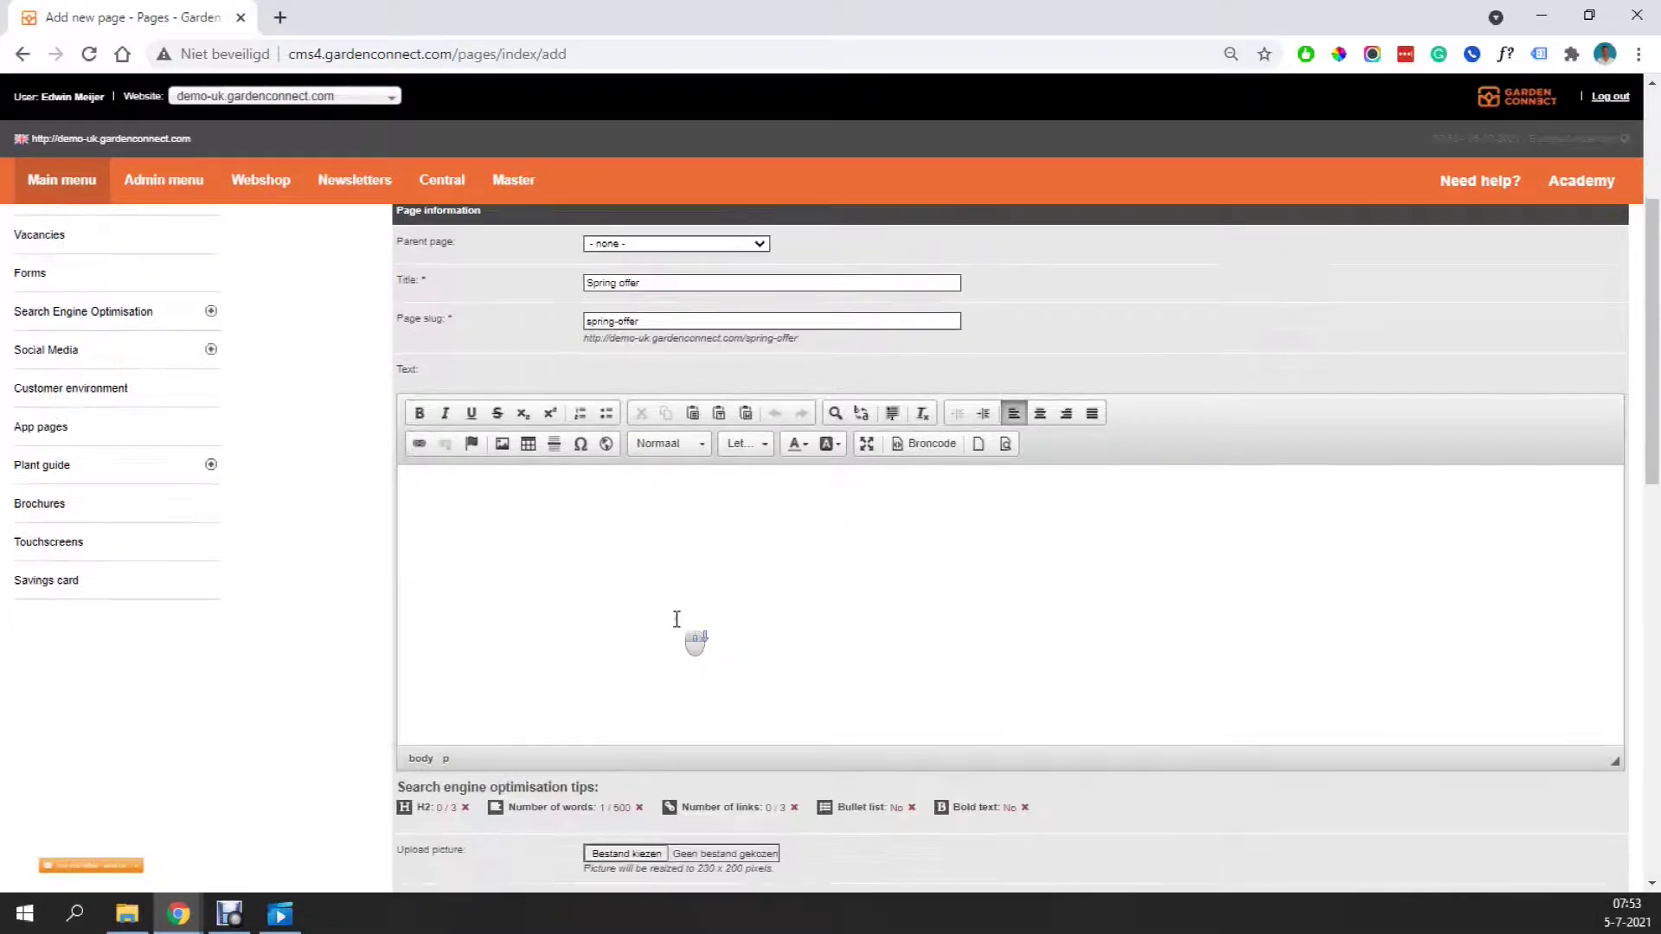
pyautogui.click(504, 445)
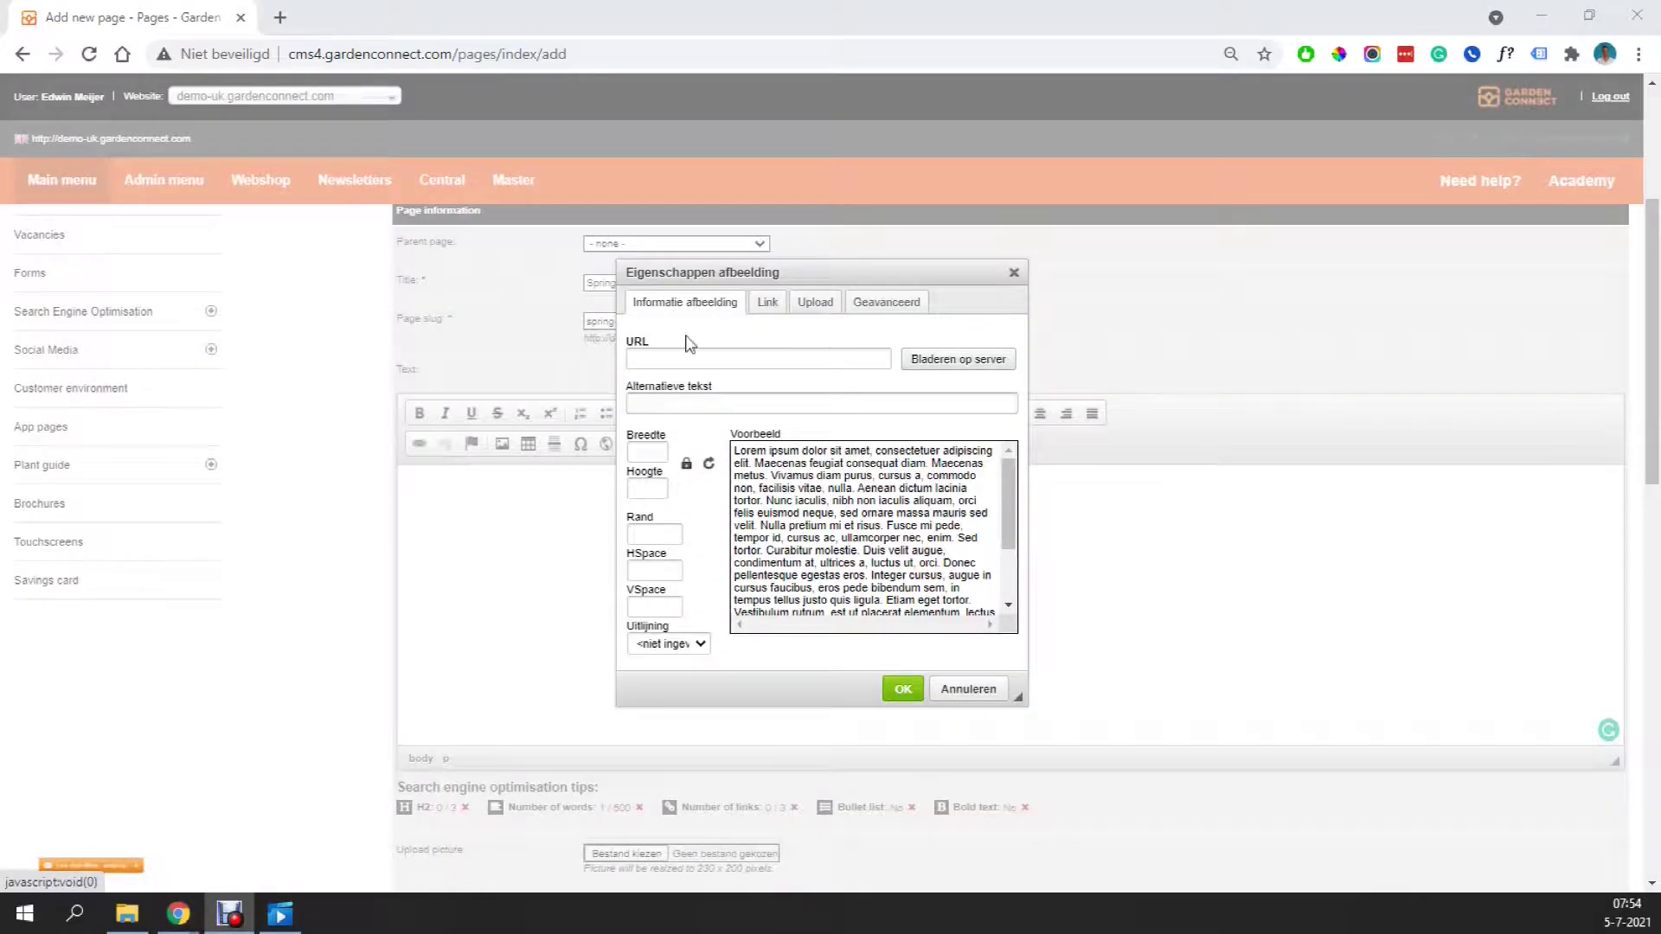
pyautogui.click(939, 362)
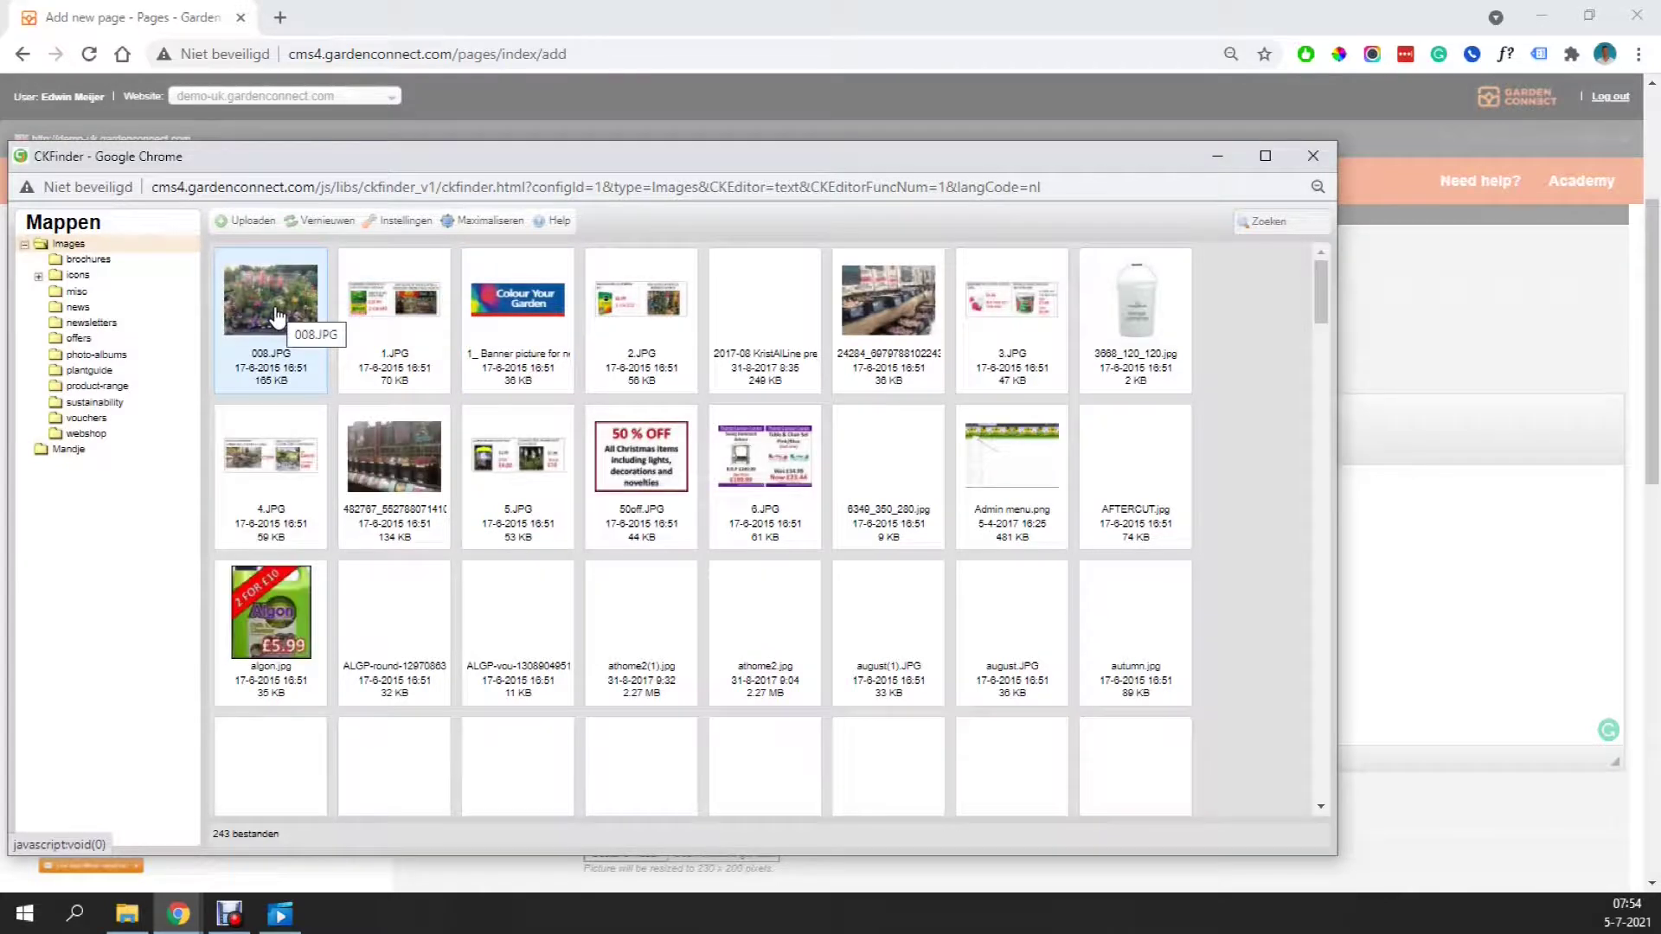
pyautogui.doubleClick(373, 464)
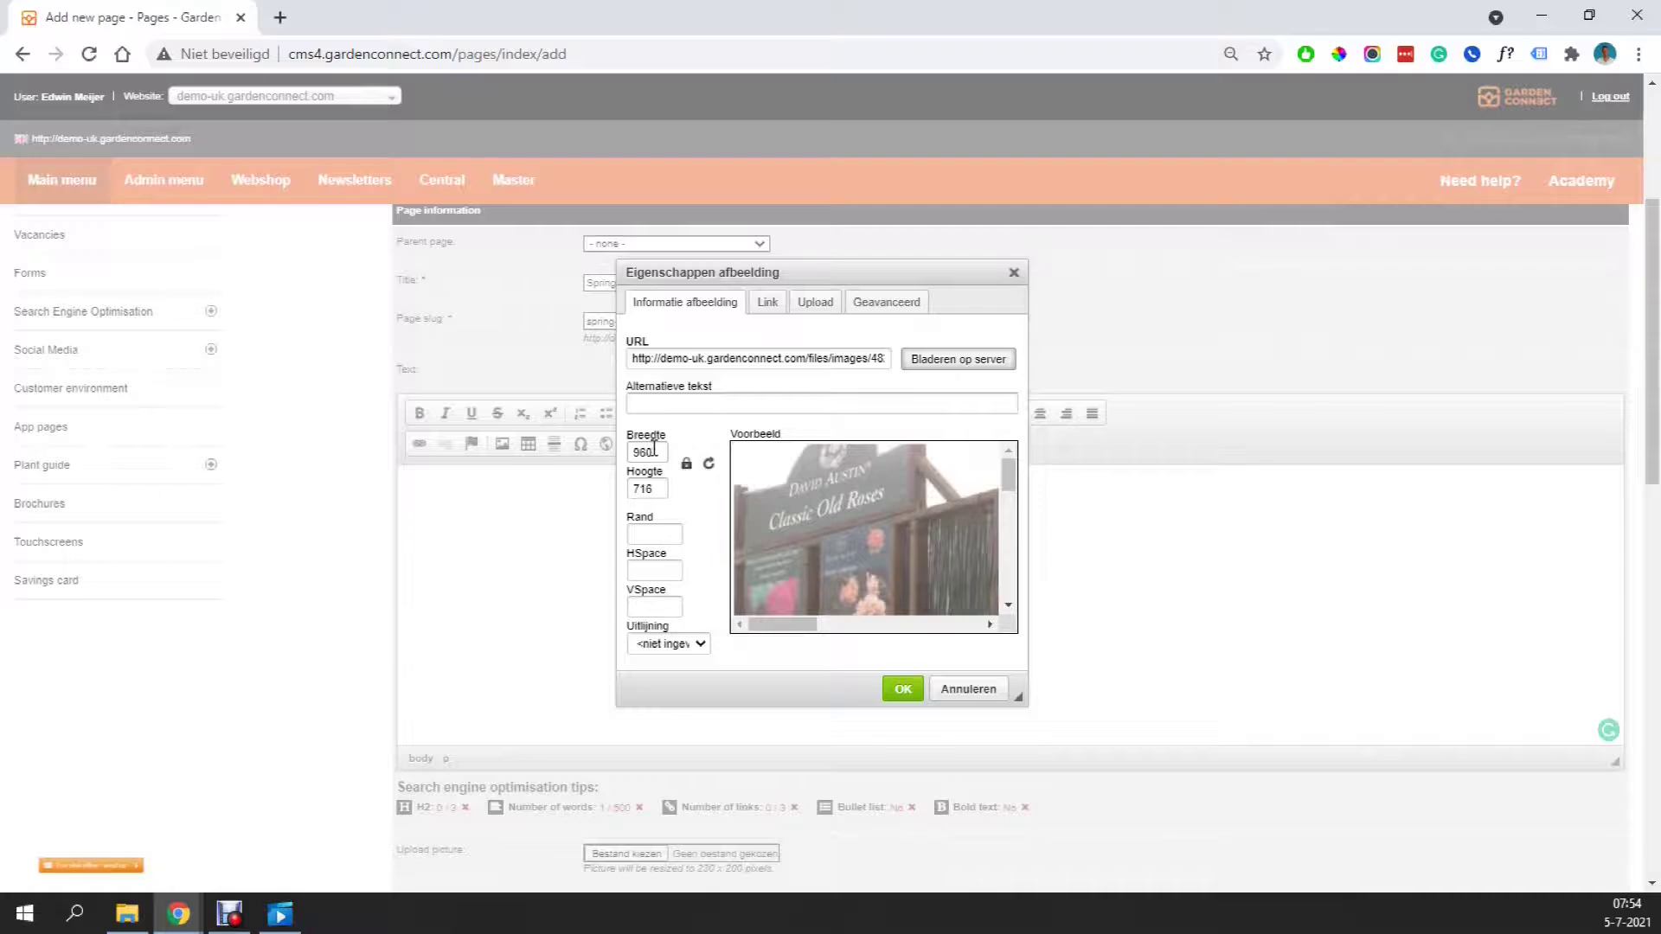
# Set the image width to 400 and insert the picture into the page text.
pyautogui.moveTo(651, 454); pyautogui.dragTo(628, 442)
pyautogui.write('400')
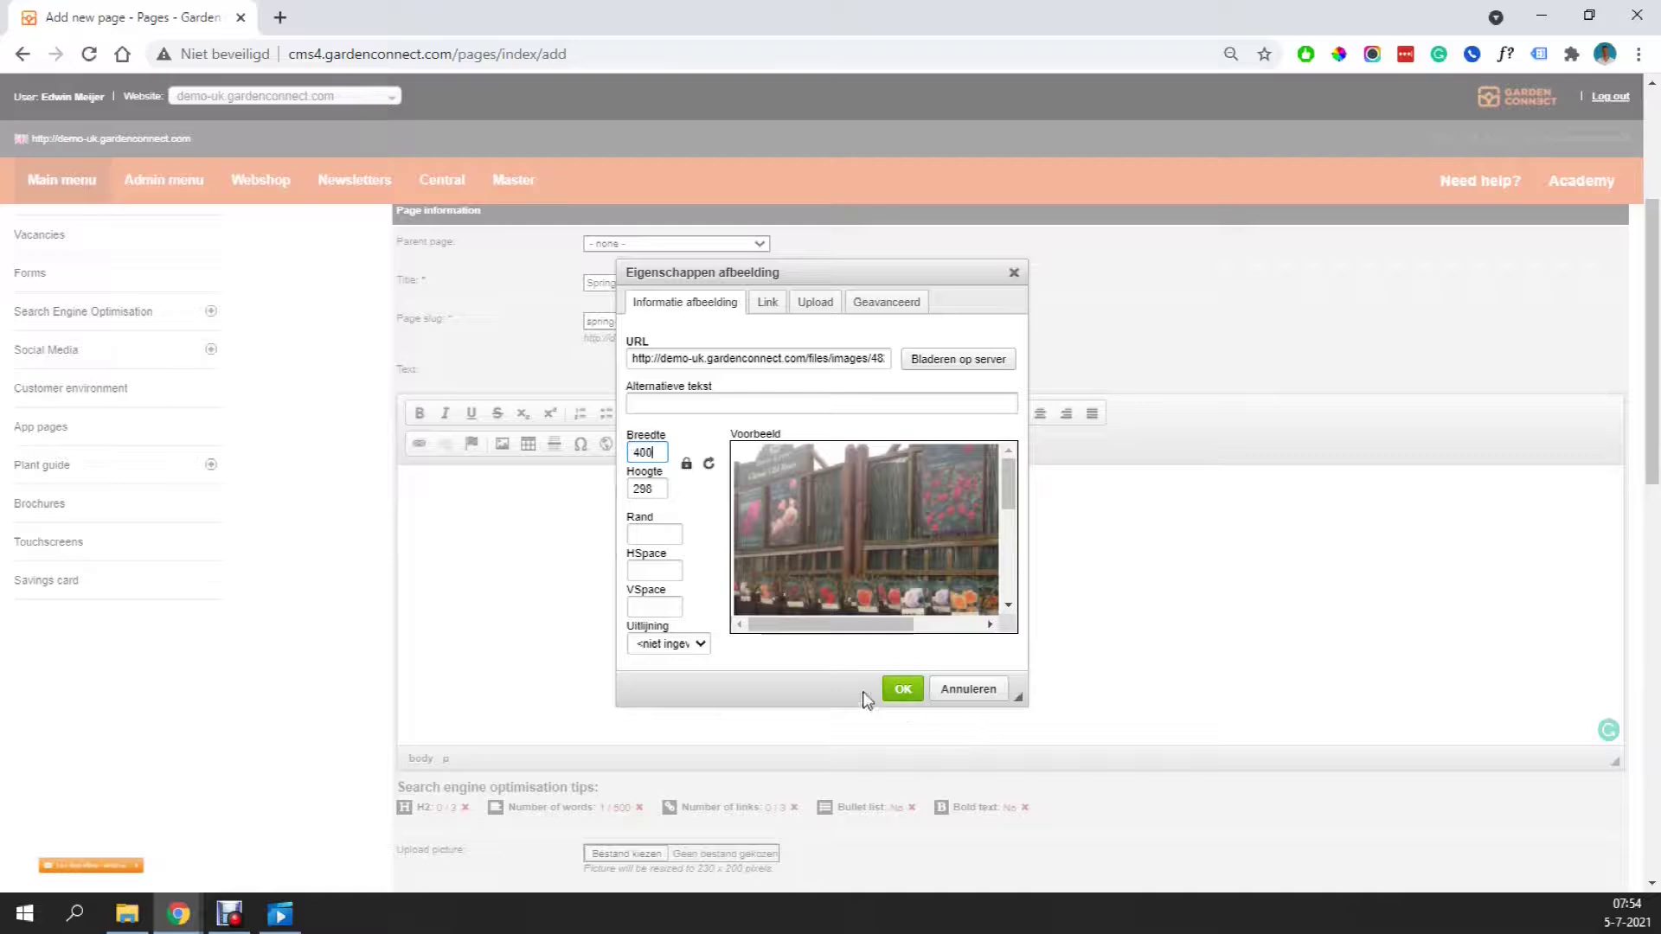
pyautogui.doubleClick(649, 451)
pyautogui.click(662, 490)
pyautogui.click(903, 689)
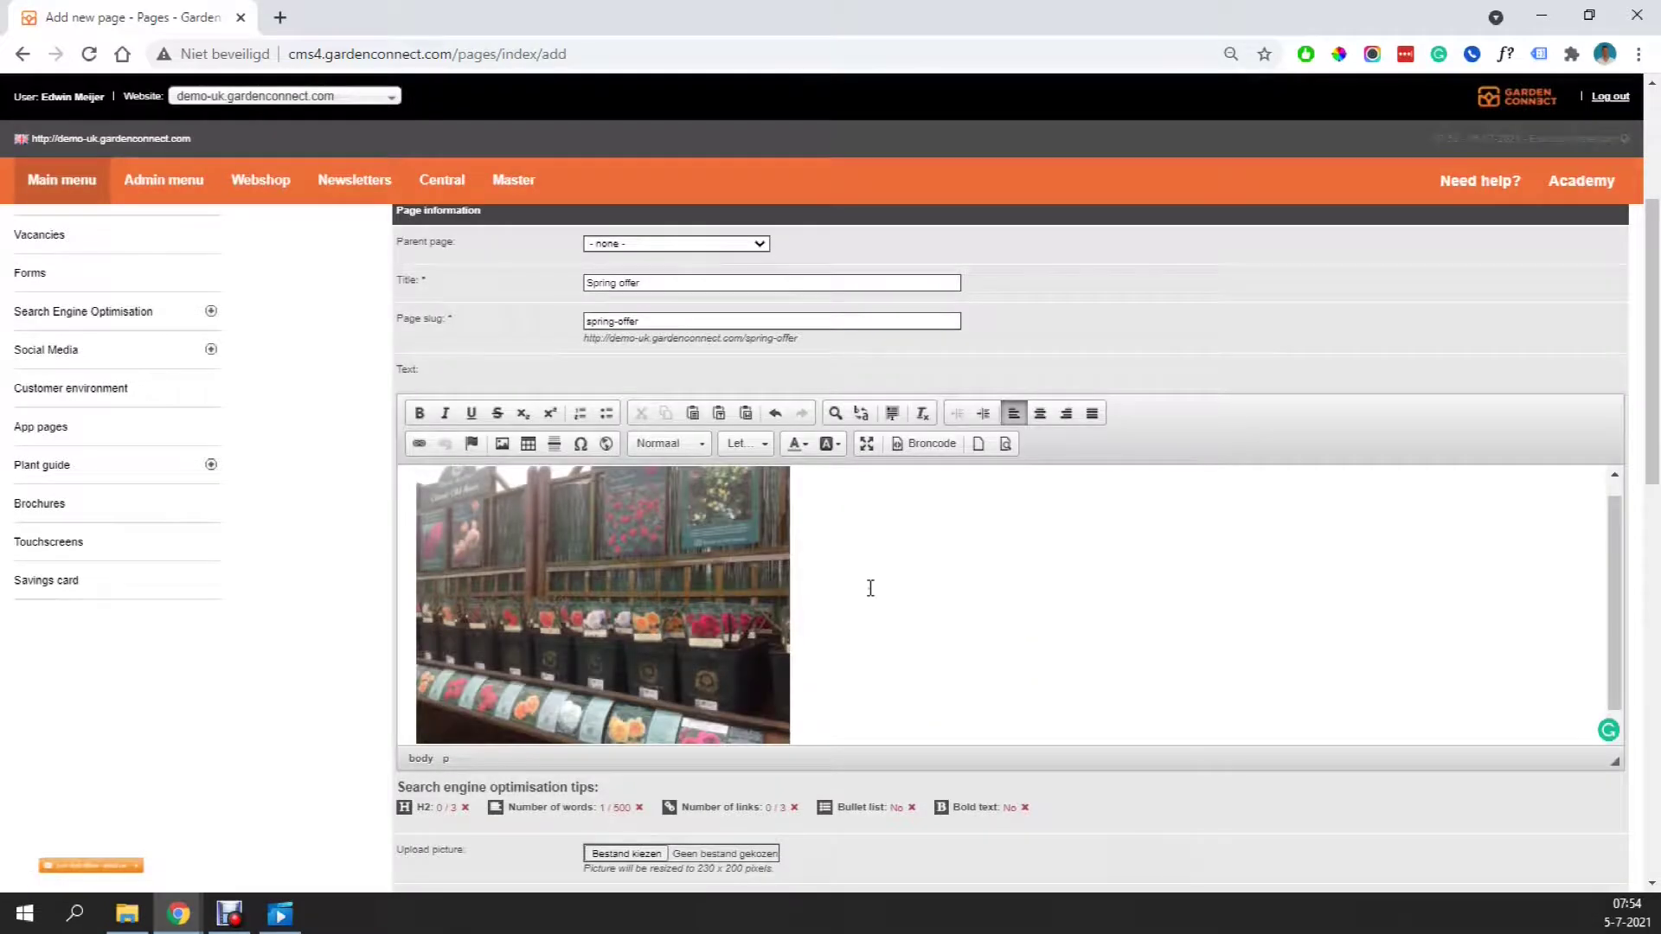
# Save the new Spring offer page.
pyautogui.scroll(-10, 1006, 797)
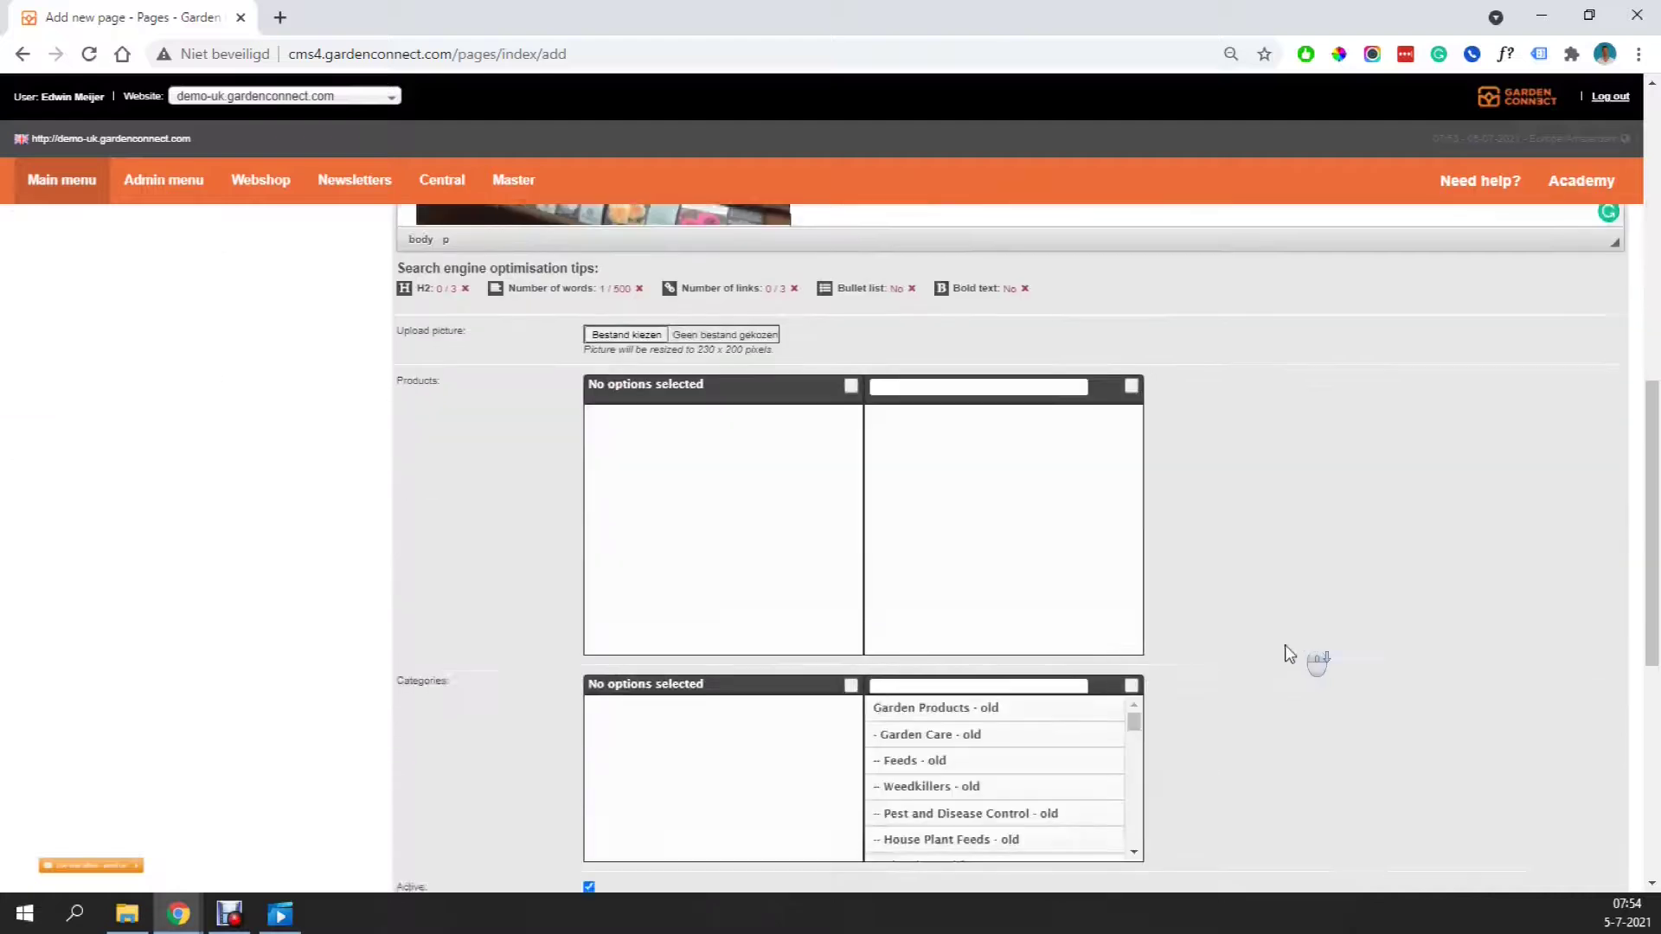
pyautogui.scroll(-3, 1274, 659)
pyautogui.click(1601, 811)
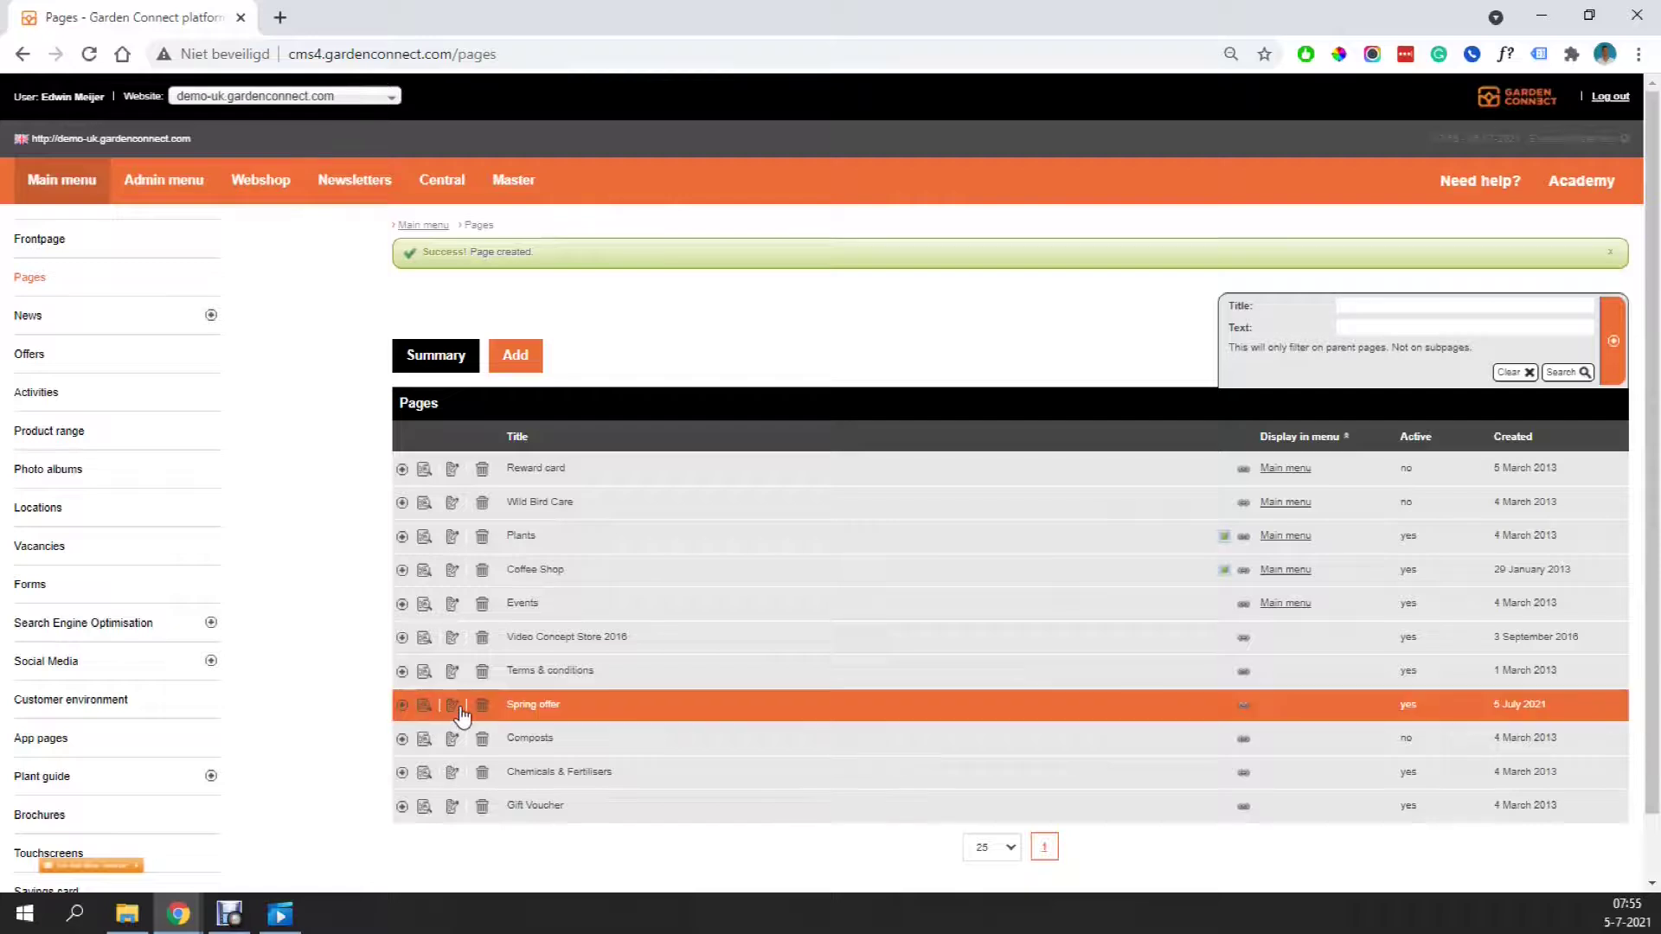
# Return to the website popups overview and open the Reward card page popup for editing.
pyautogui.click(160, 184)
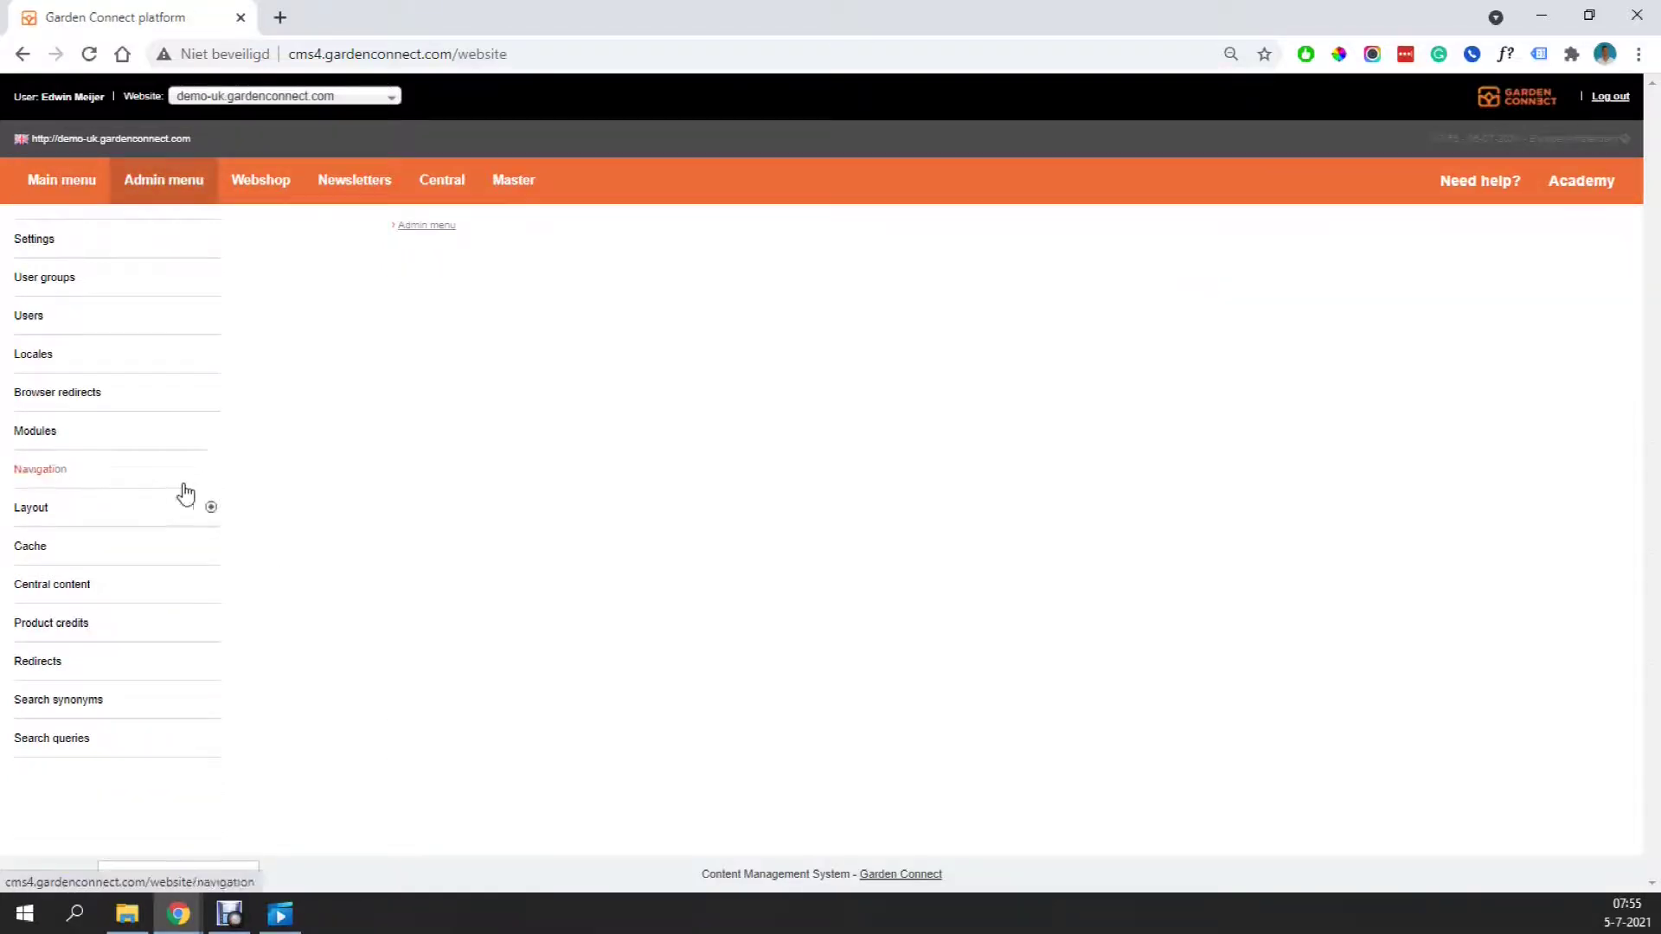
pyautogui.click(141, 507)
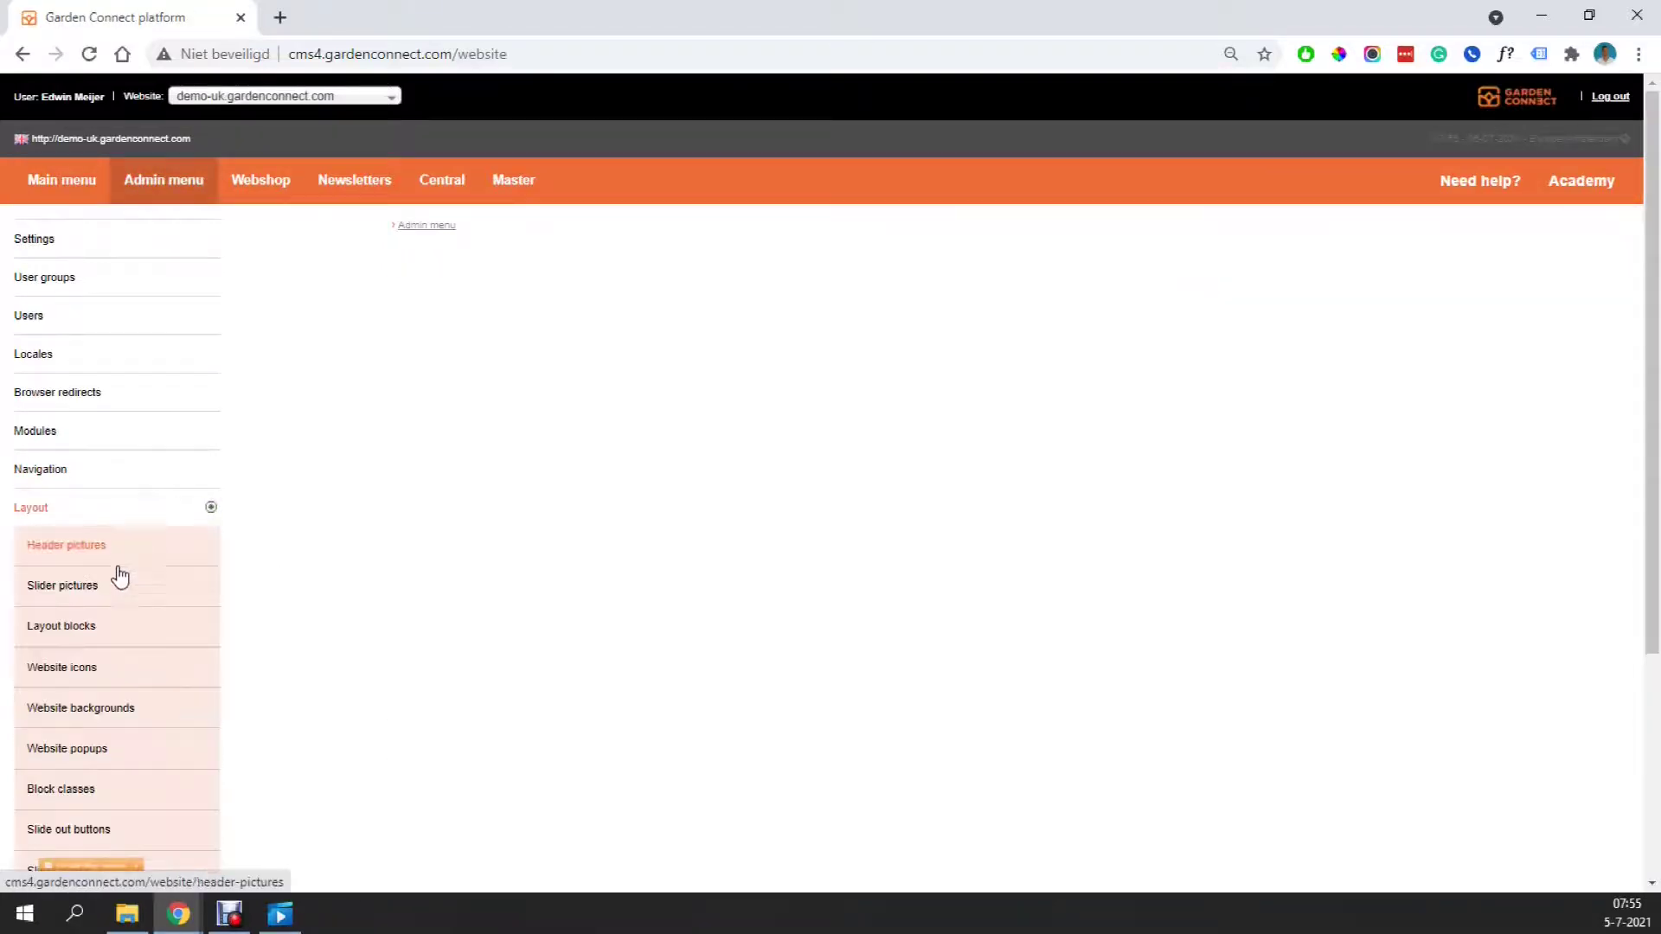
pyautogui.click(100, 749)
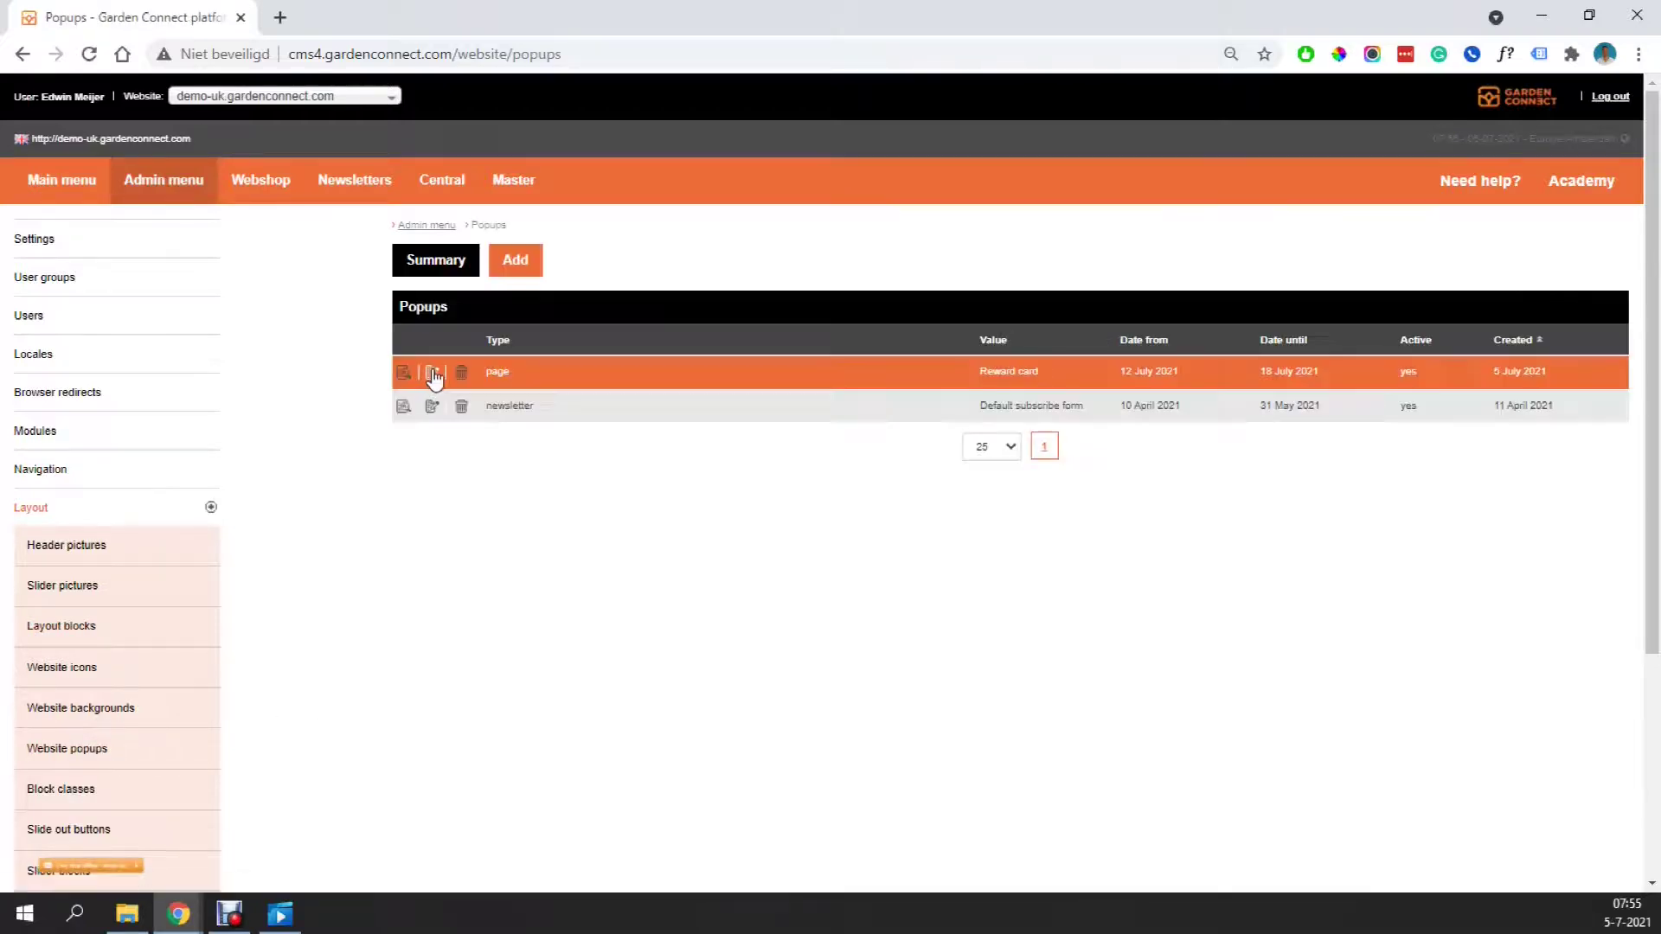
pyautogui.click(433, 374)
# Change the popup's item to the Spring offer page and save the popup.
pyautogui.click(638, 373)
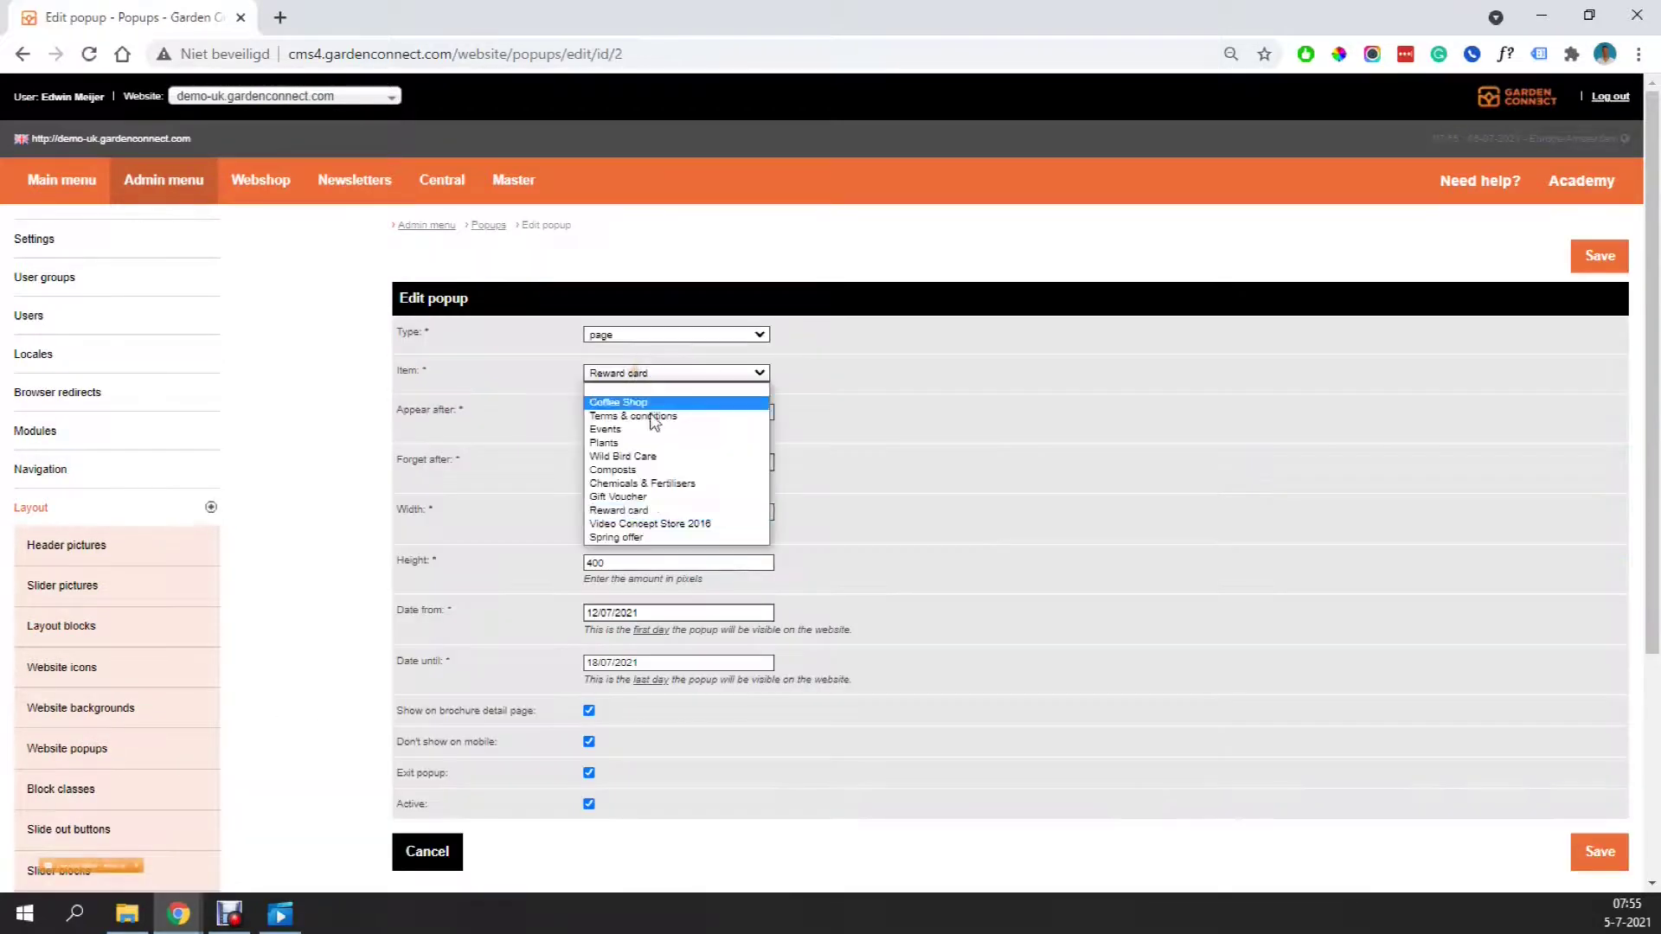
pyautogui.click(643, 538)
pyautogui.click(390, 496)
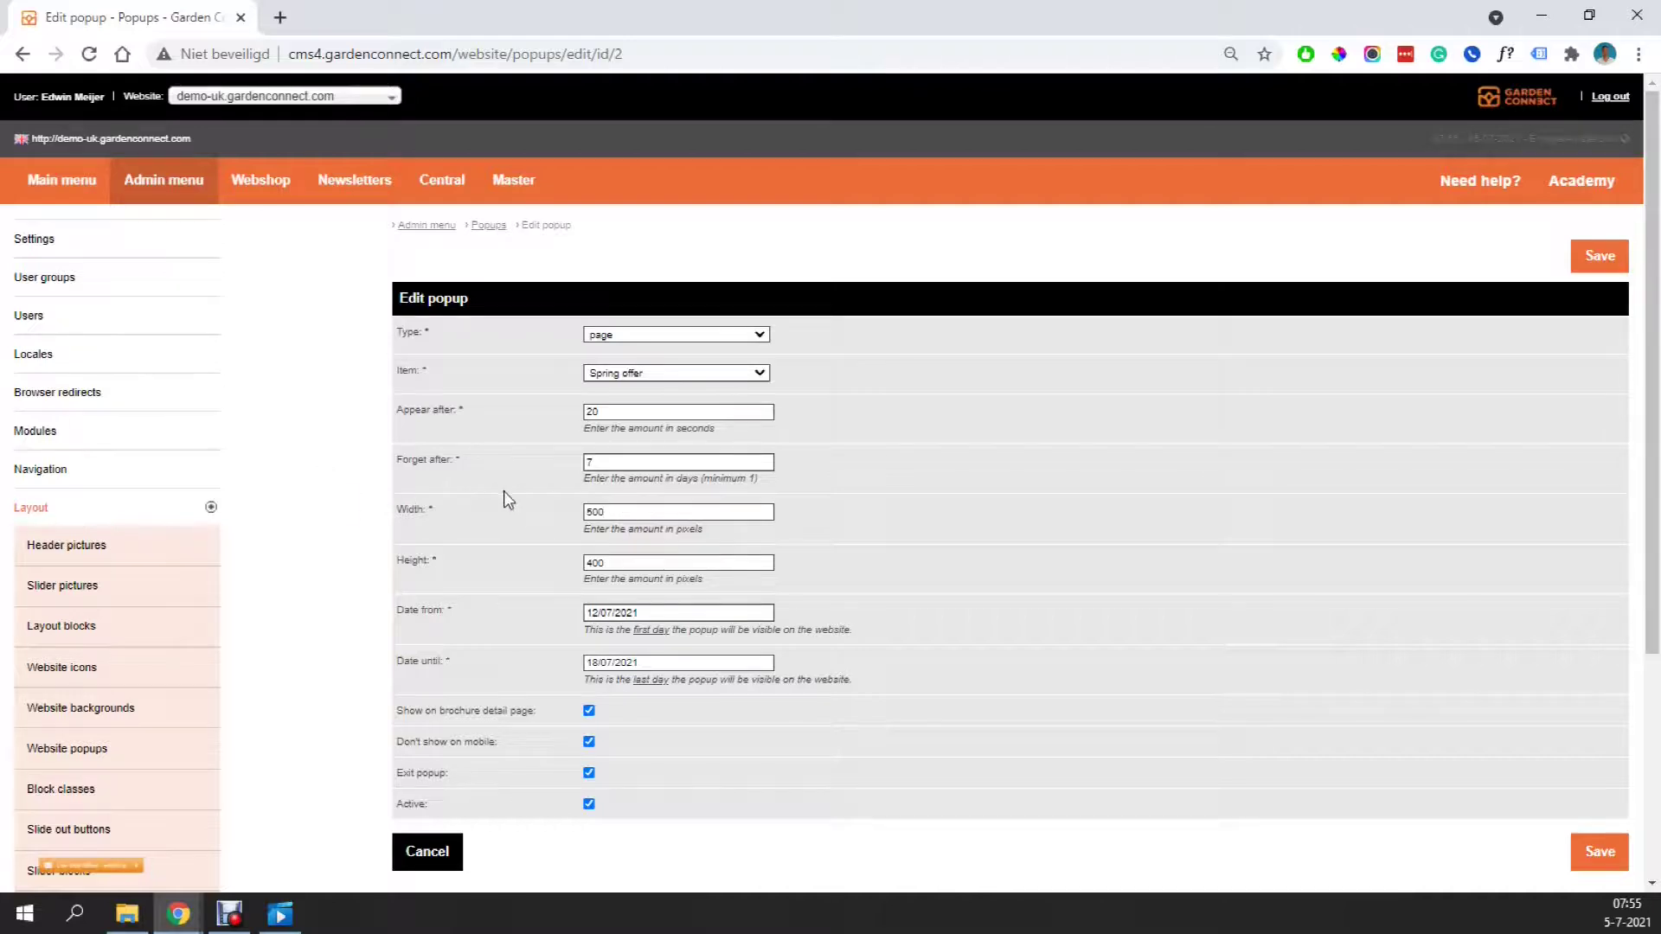
pyautogui.click(619, 563)
pyautogui.click(1592, 849)
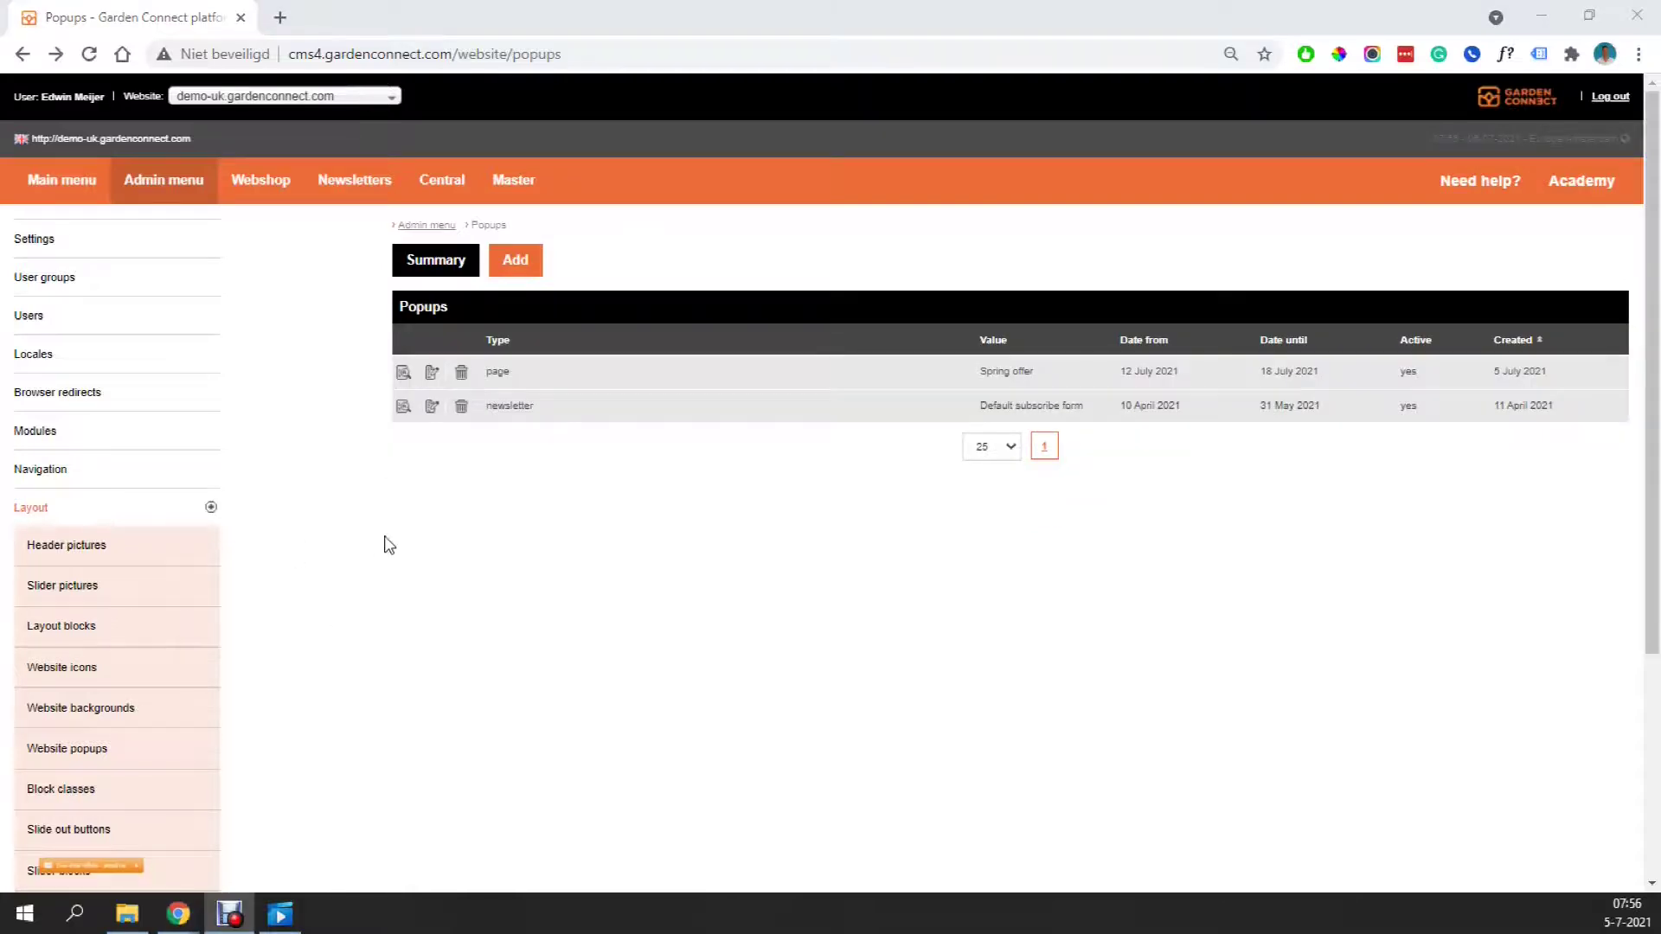
# Edit the Spring offer popup to appear after 1 second with a start date of 04/07/2021, and save it.
pyautogui.click(431, 374)
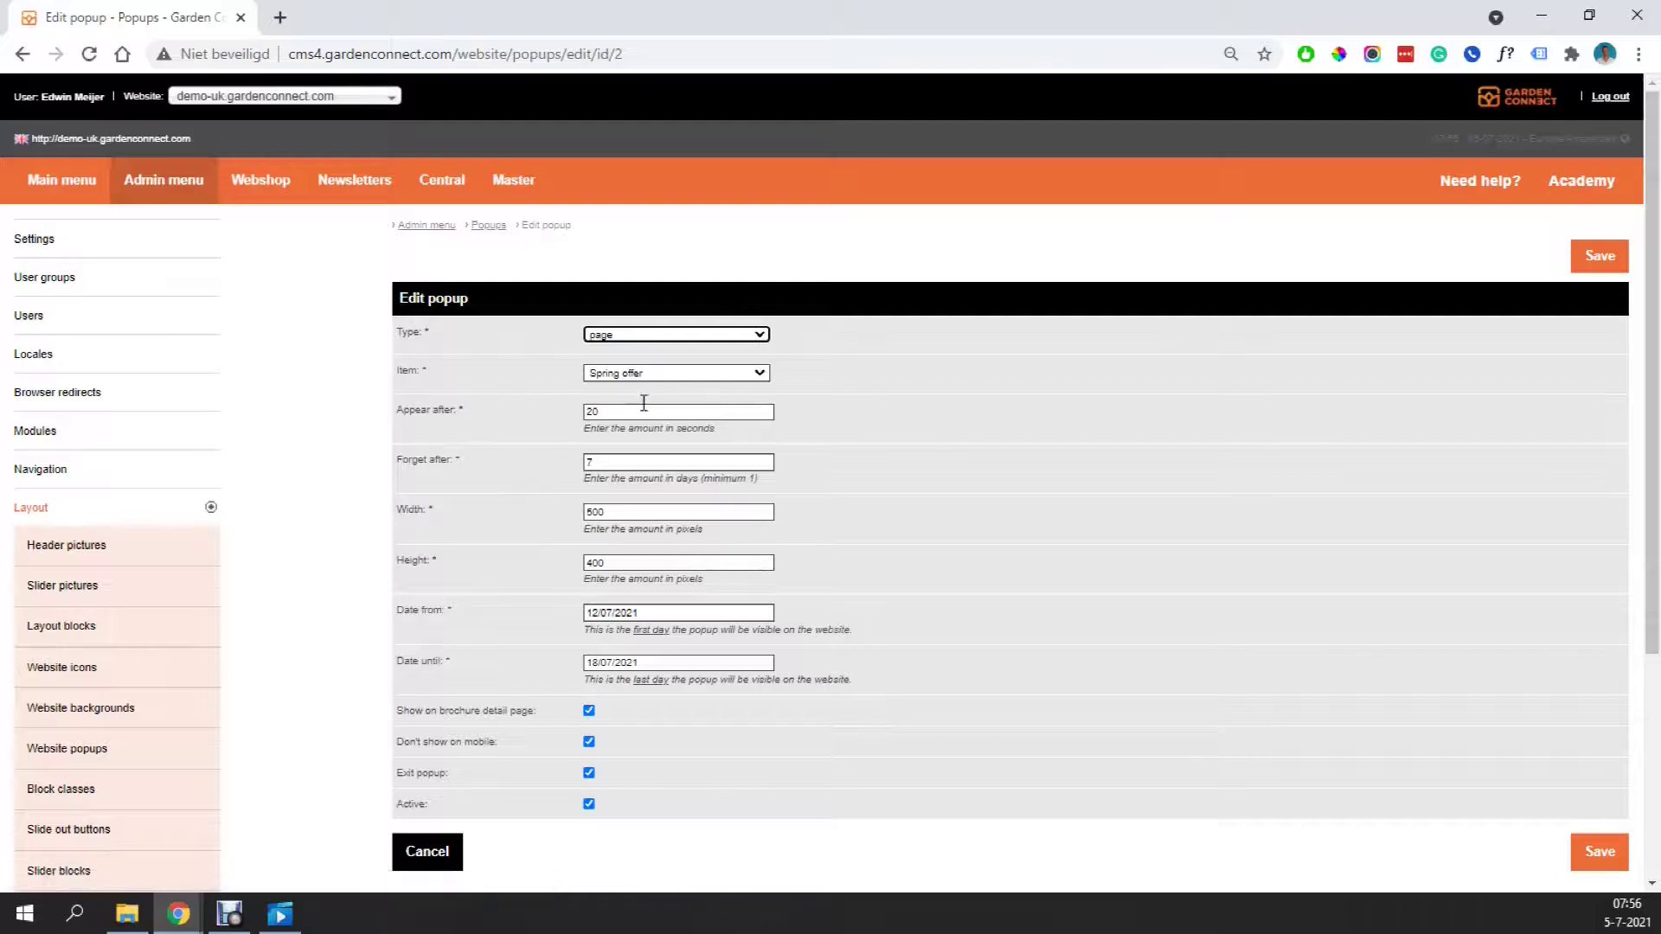
pyautogui.moveTo(644, 406); pyautogui.dragTo(522, 408)
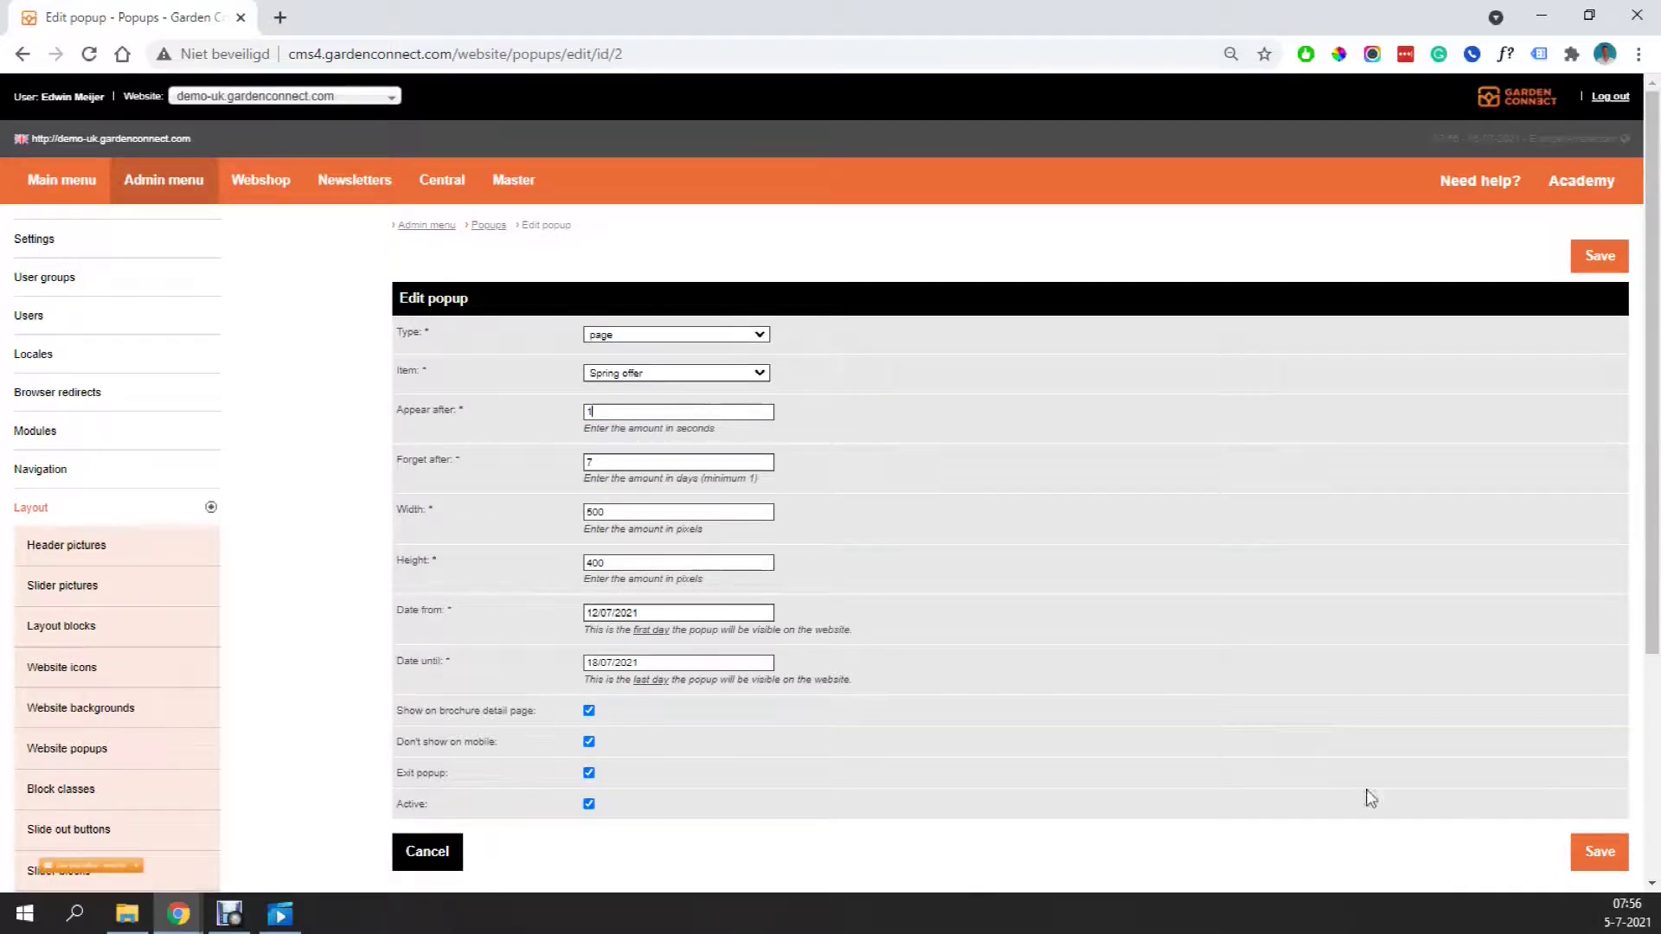
pyautogui.click(588, 611)
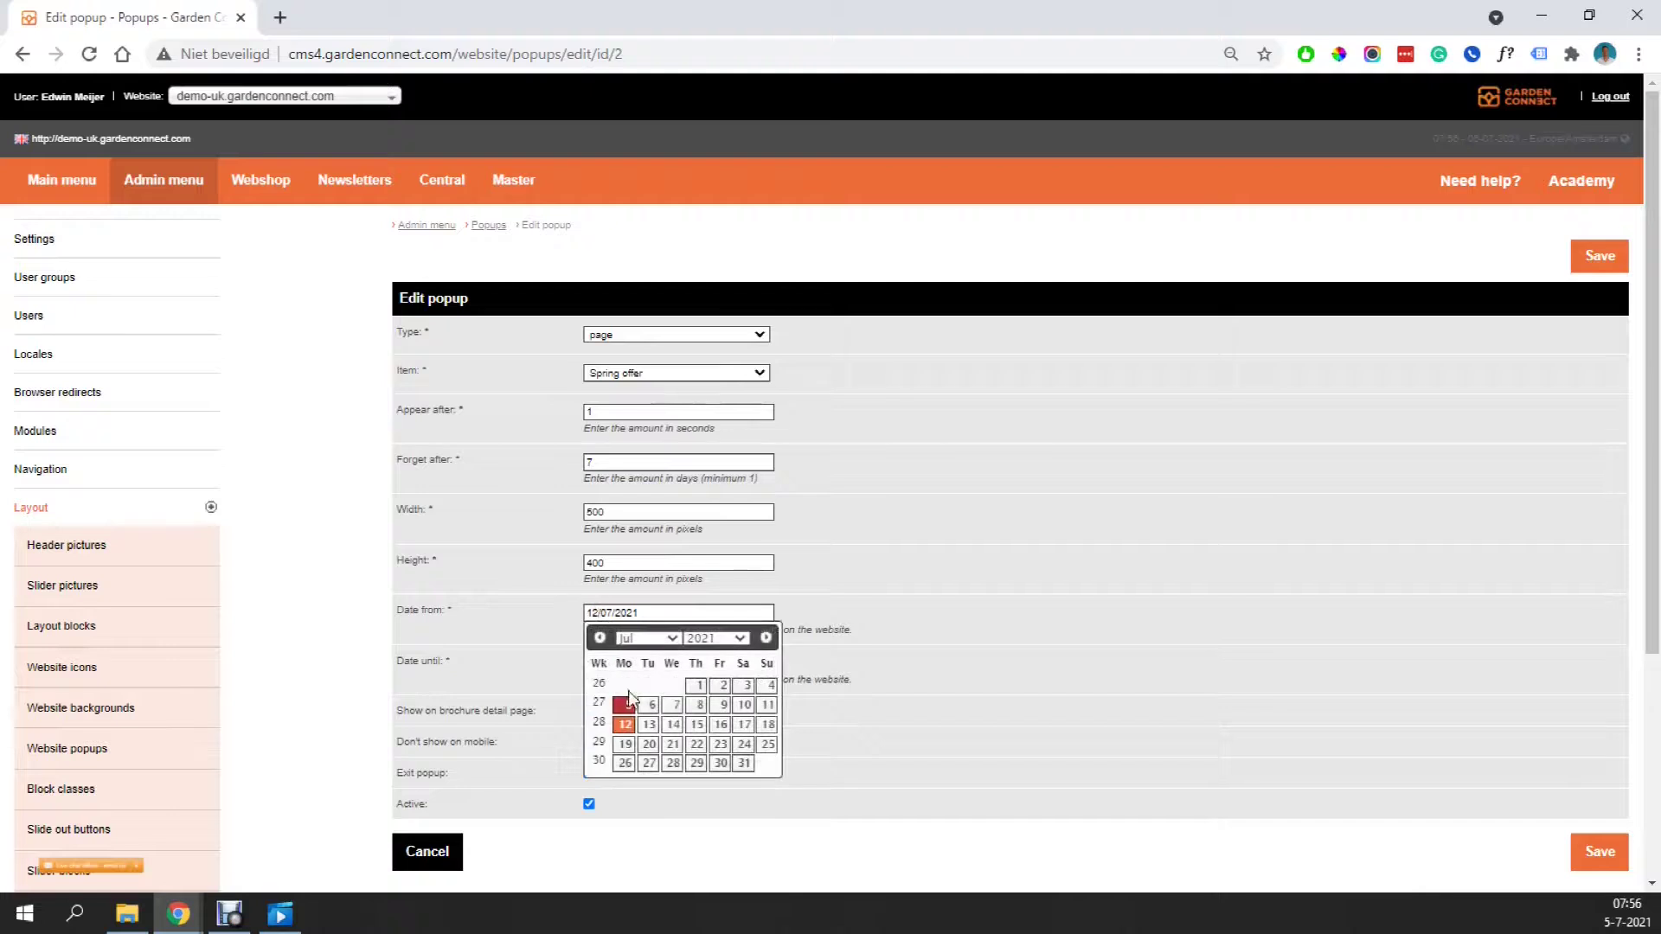
pyautogui.click(767, 686)
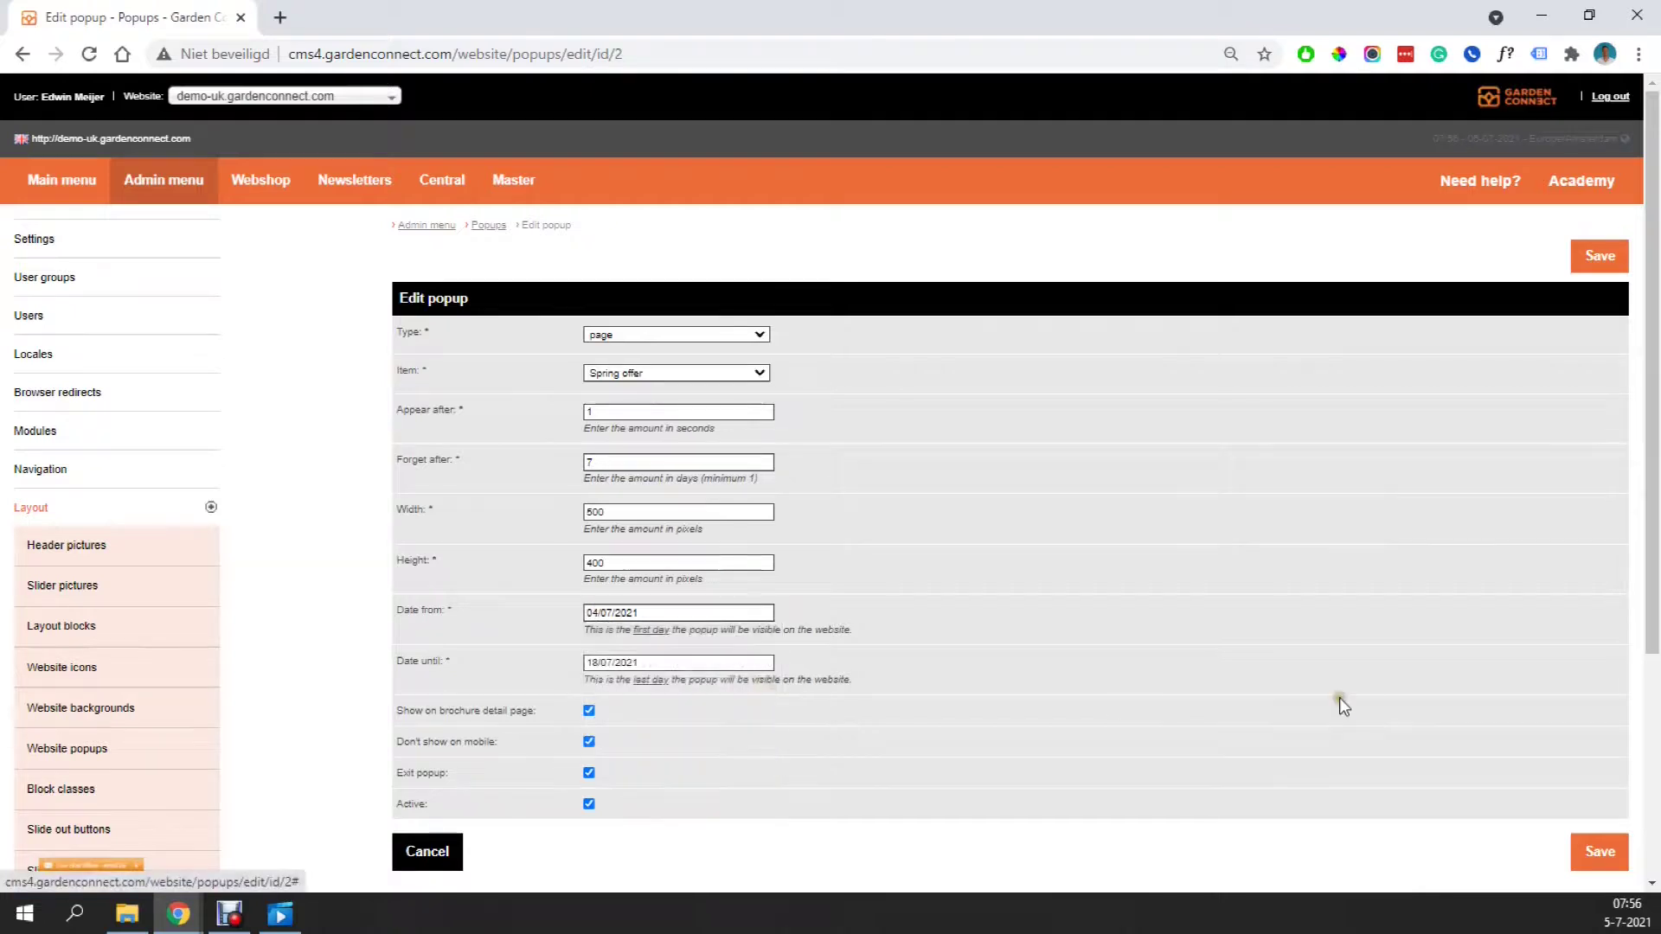
pyautogui.click(1583, 851)
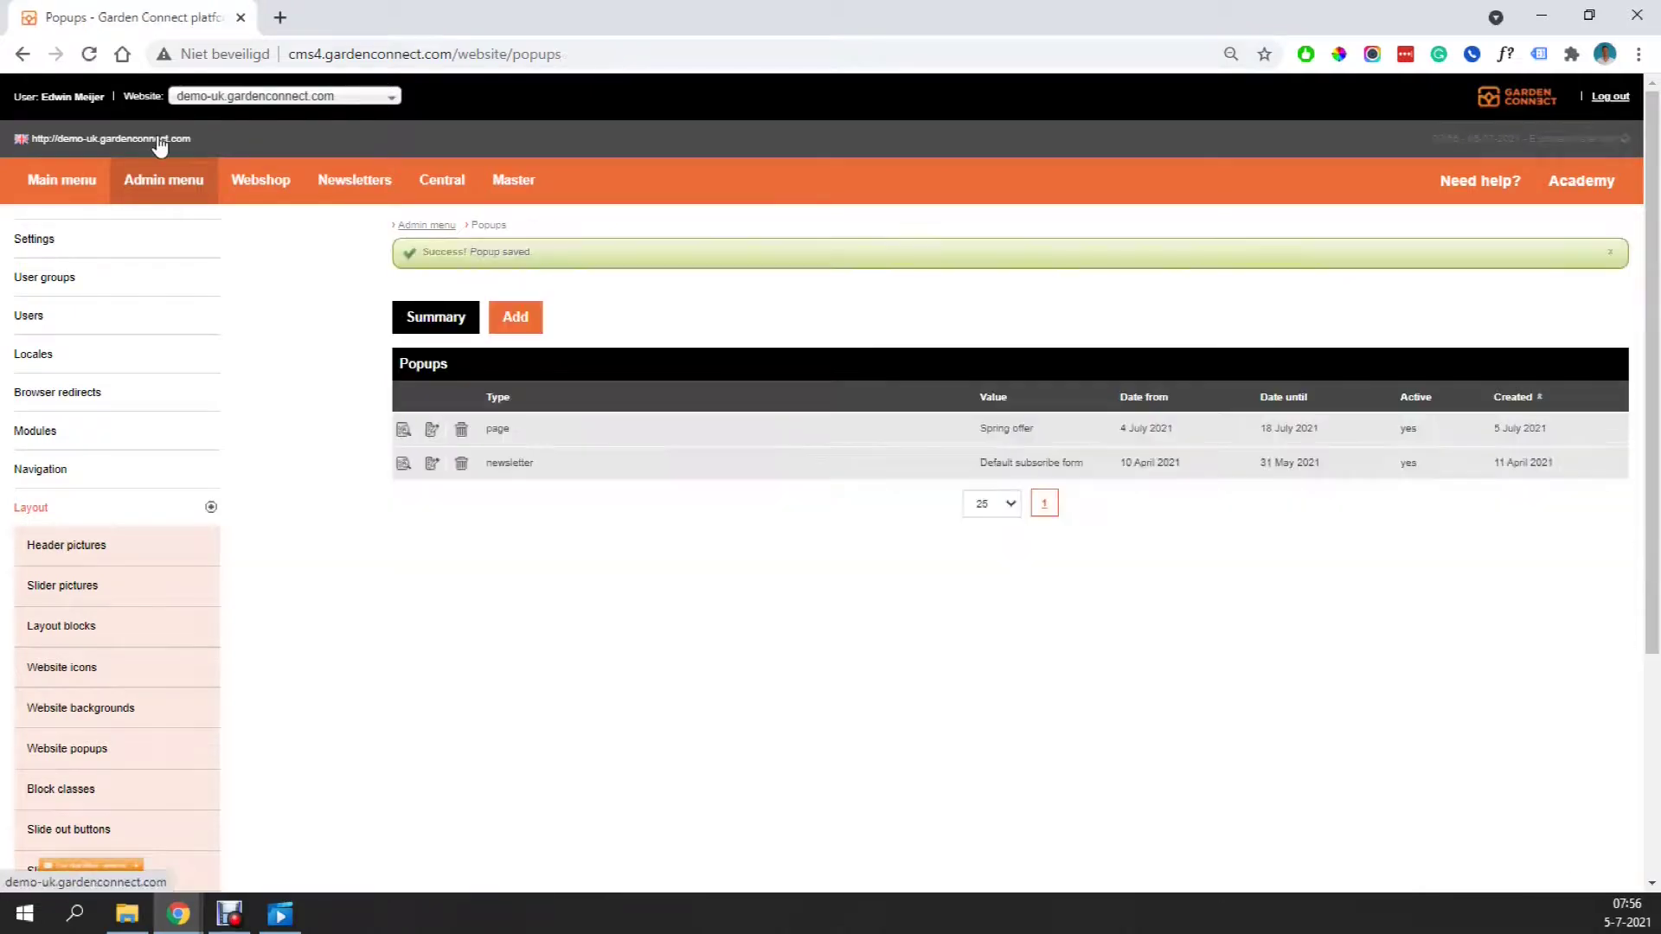
# Open the demo website to view the Spring offer popup on its home page, and close the popup.
pyautogui.click(160, 147)
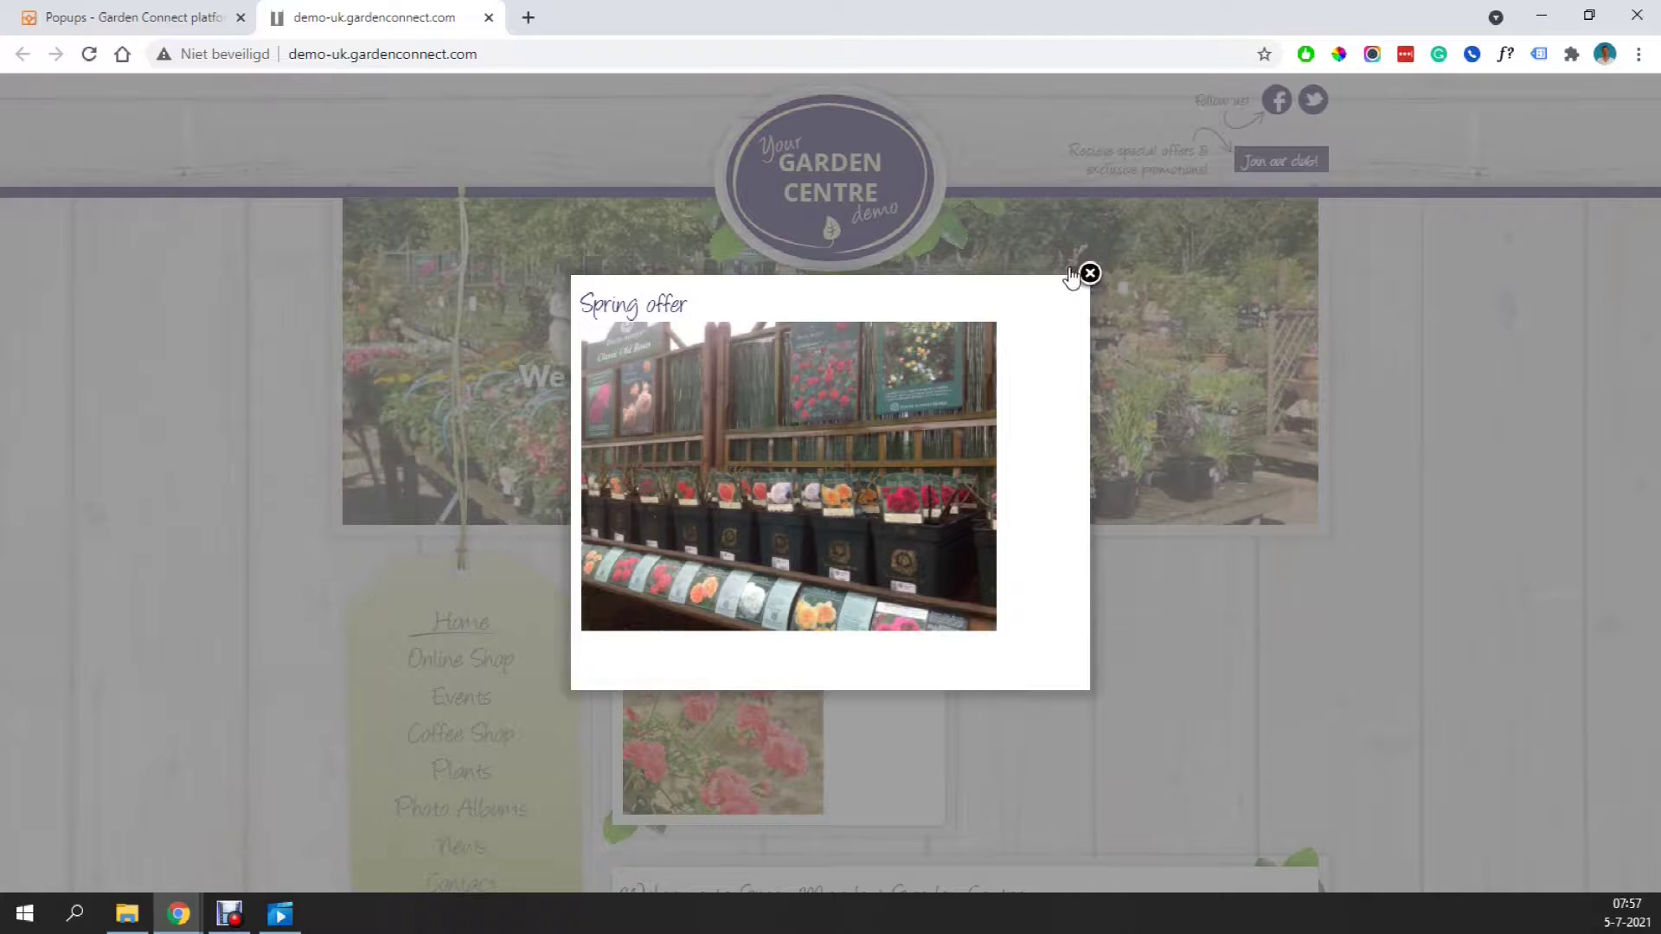
pyautogui.click(1089, 274)
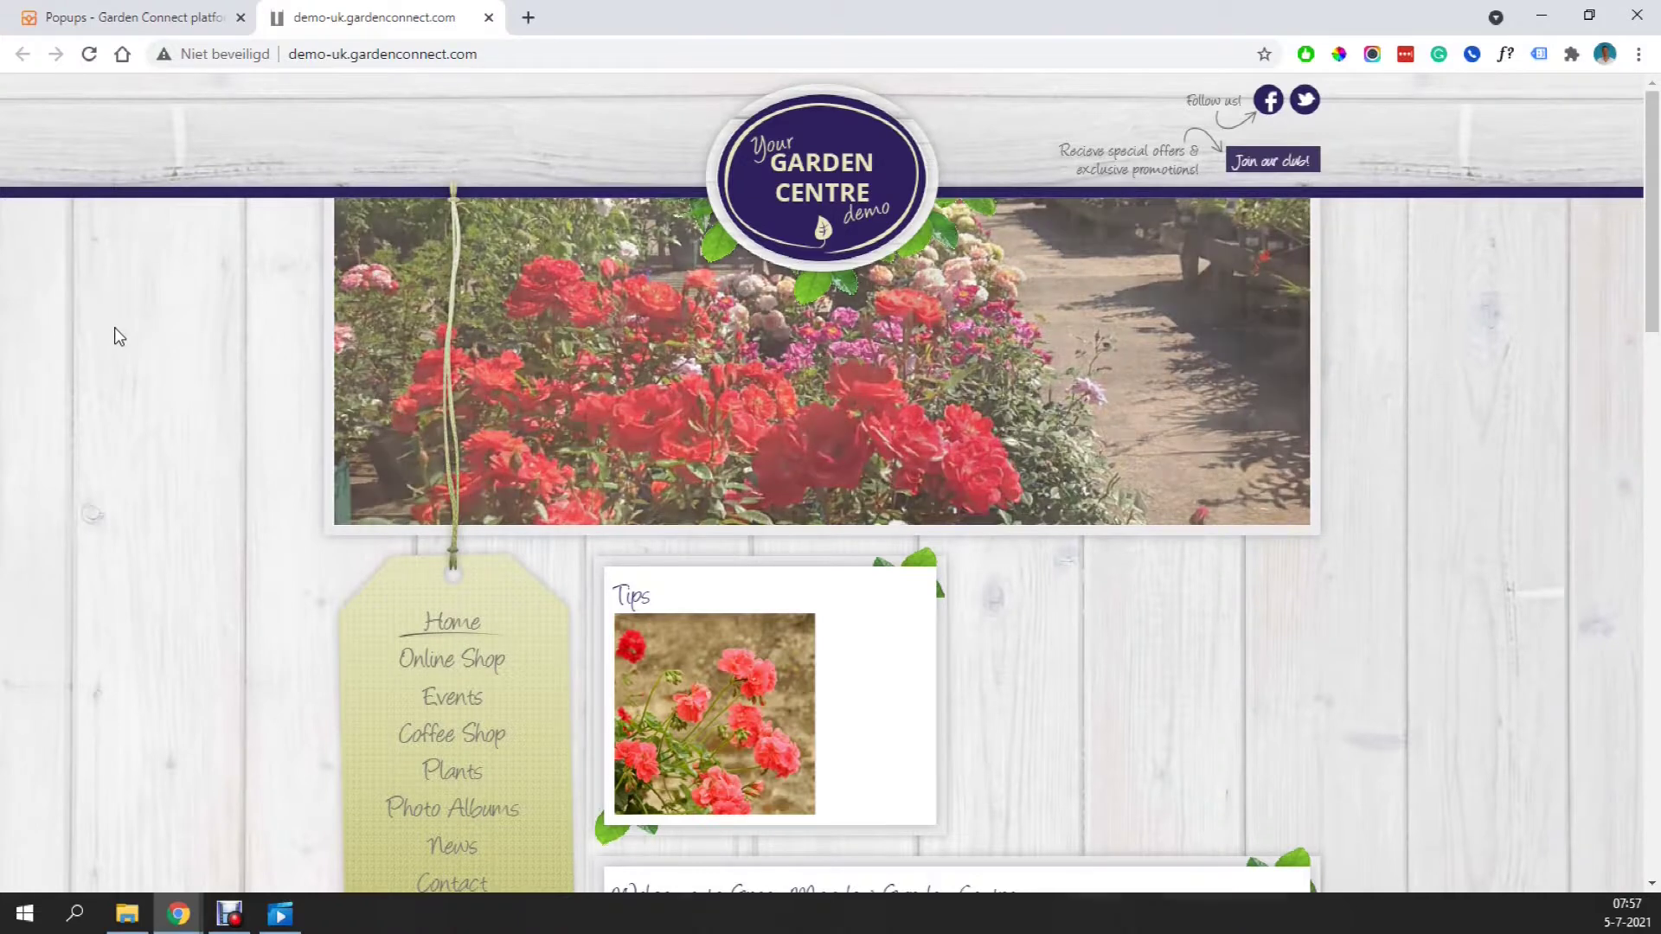
# Open the browser's developer tools for the demo website and list the cookies stored for its domain.
pyautogui.rightClick(114, 327)
pyautogui.click(213, 668)
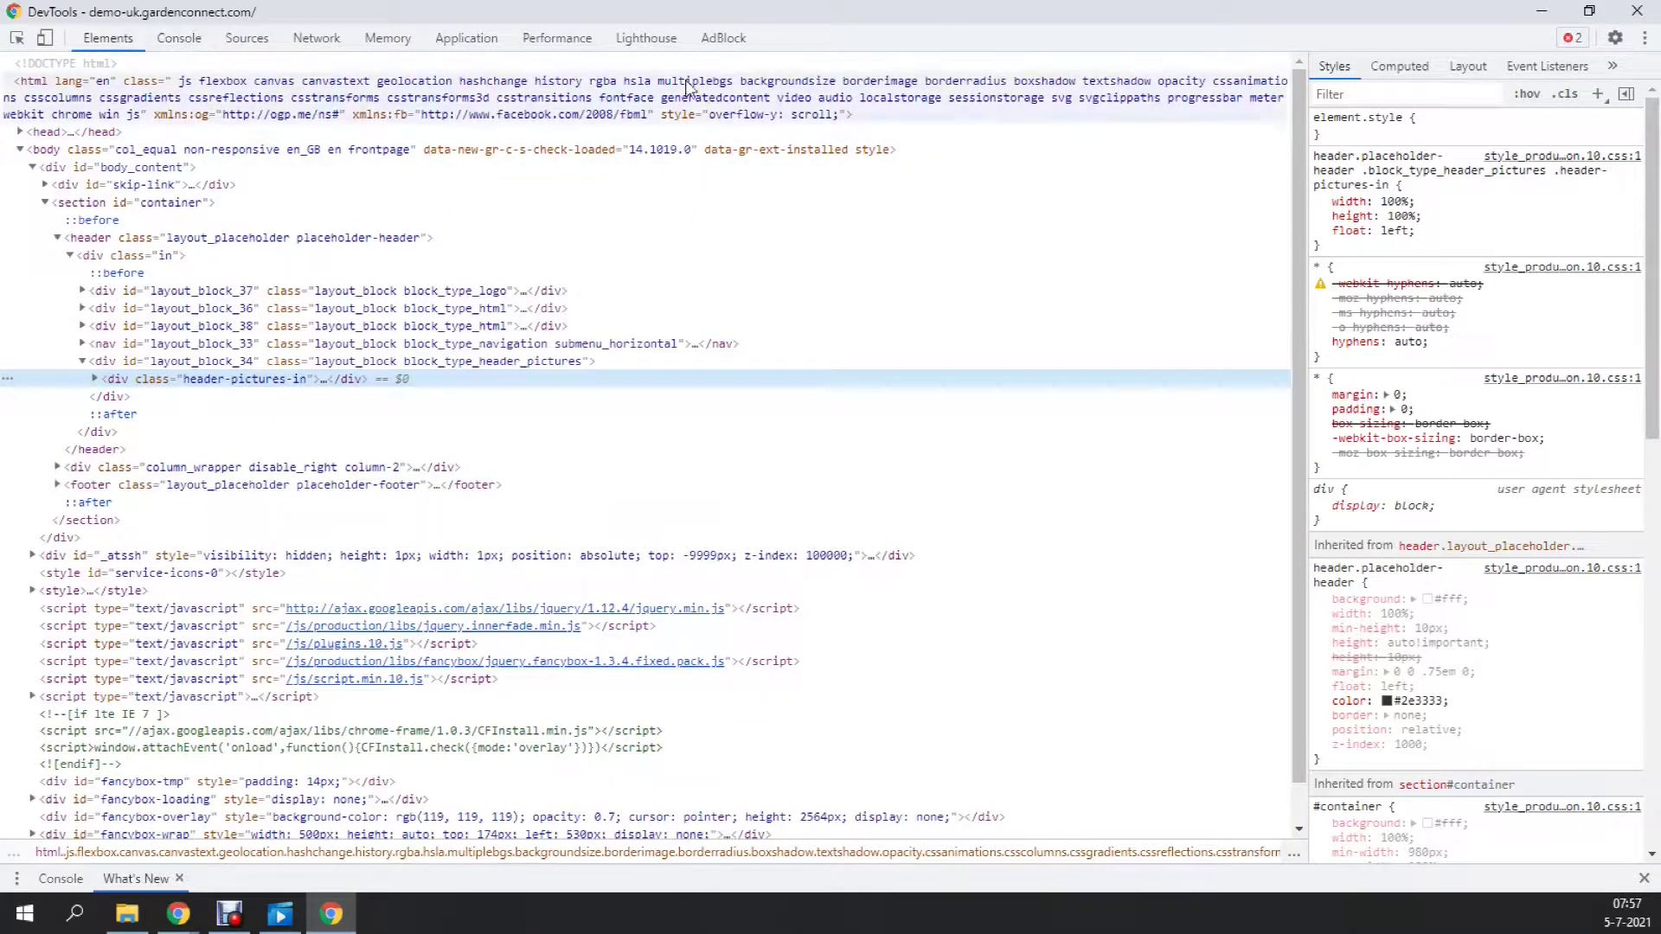
pyautogui.click(473, 38)
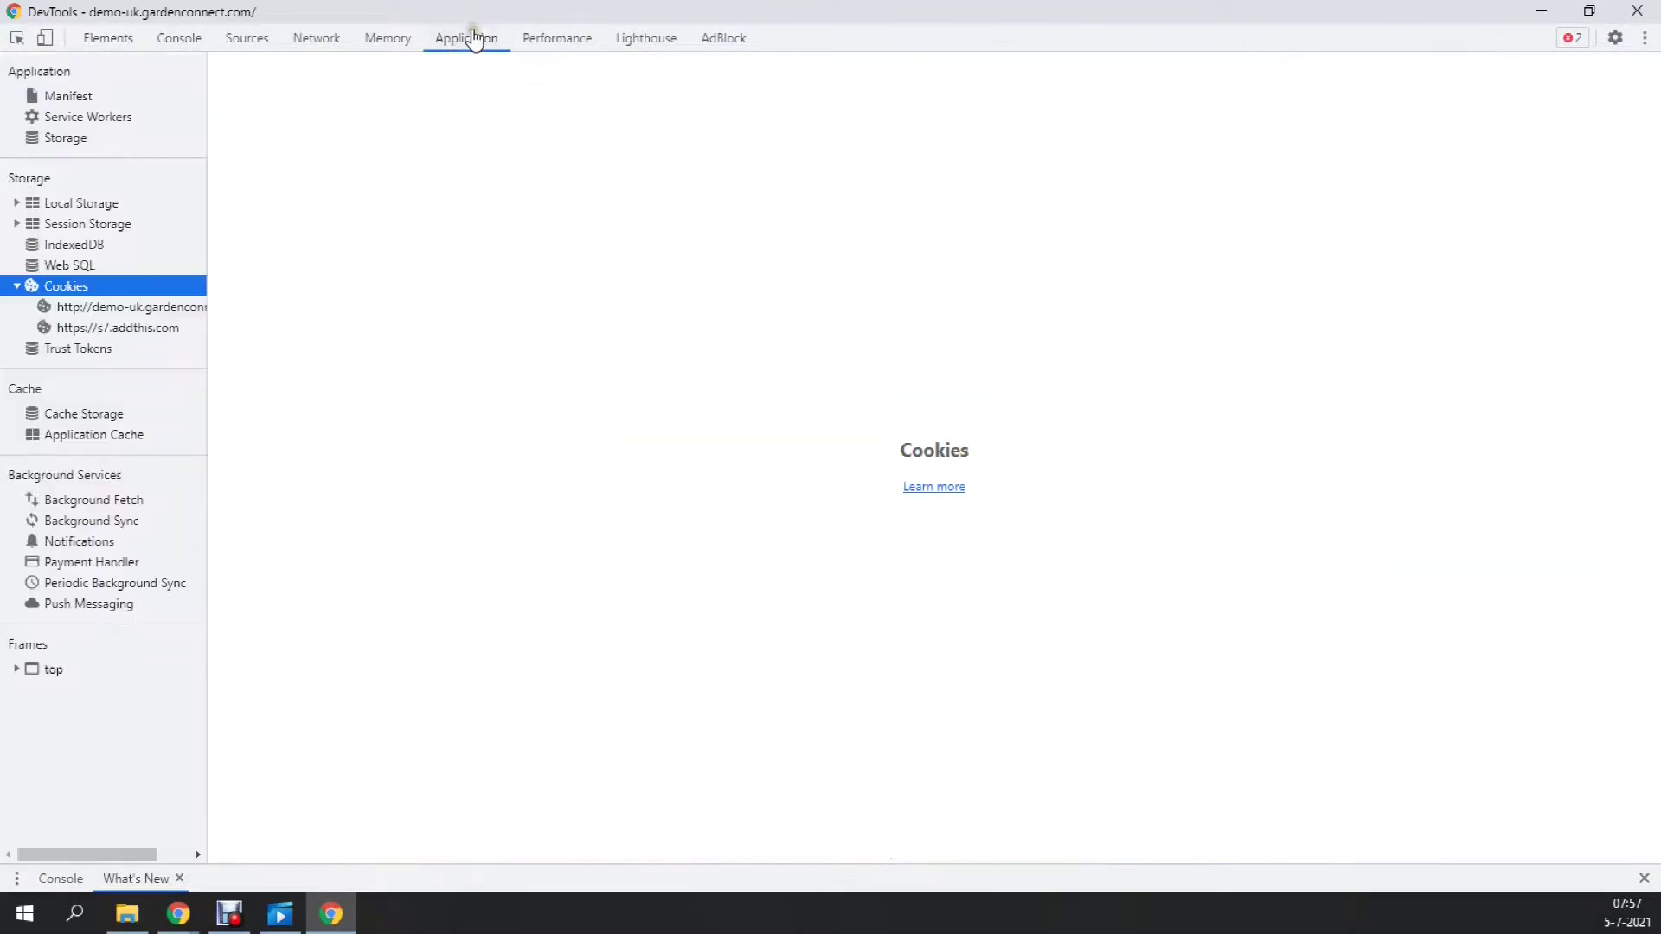
pyautogui.click(87, 310)
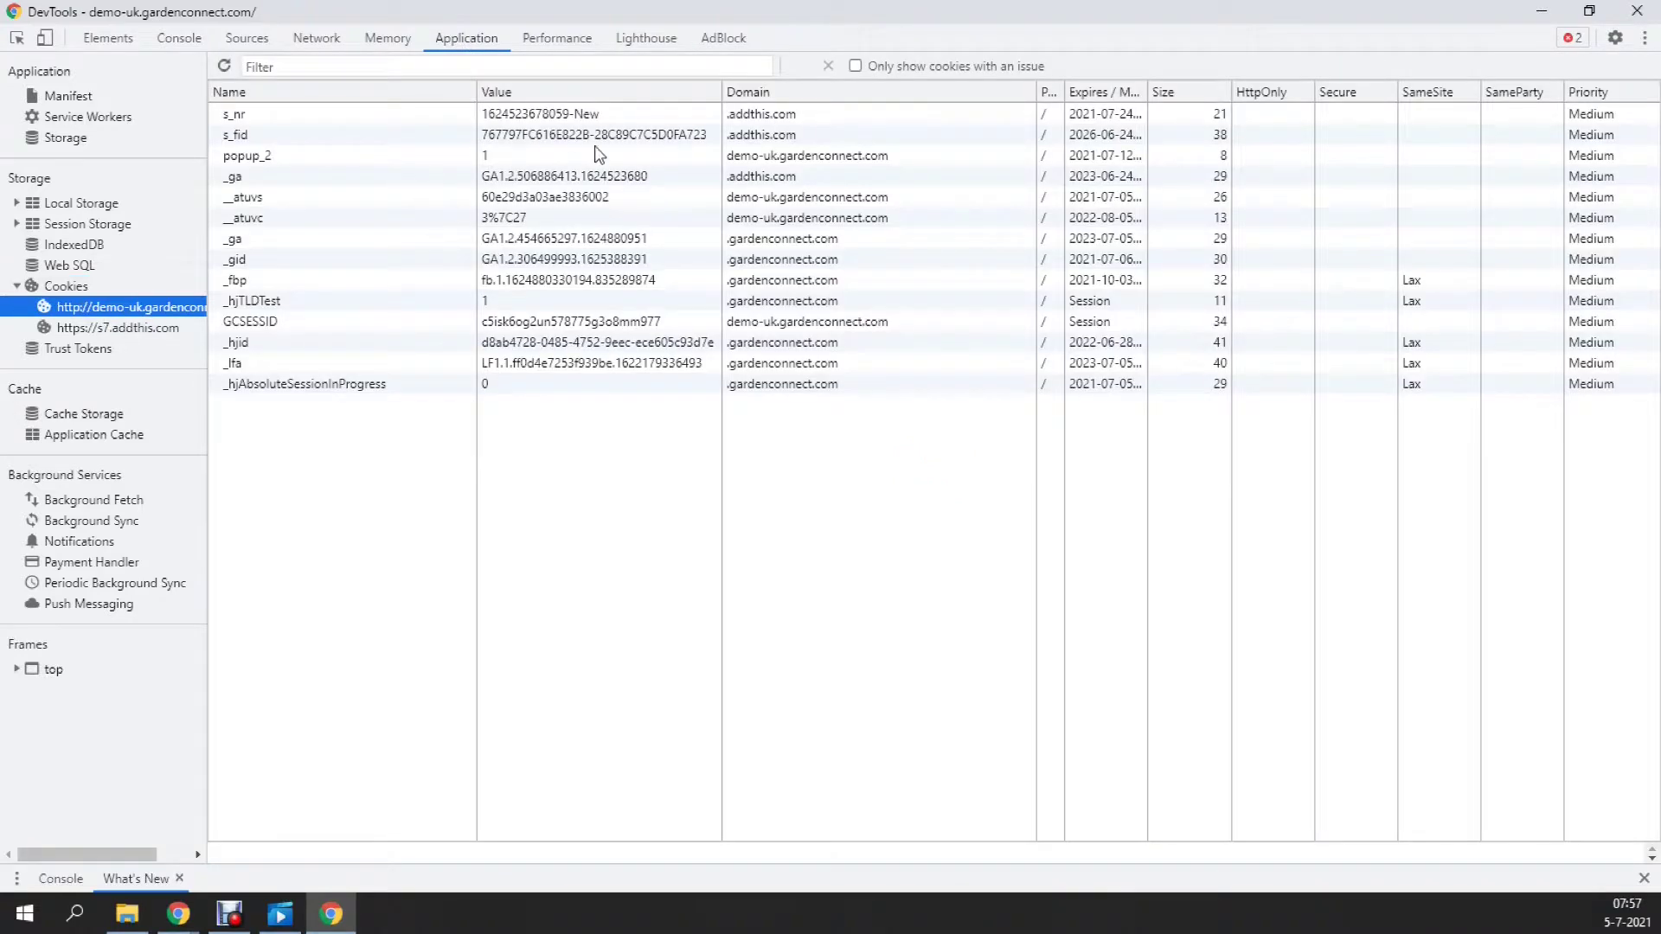
# Delete popup_2 and all other cookies stored for the demo website, and close the developer tools.
pyautogui.click(305, 155)
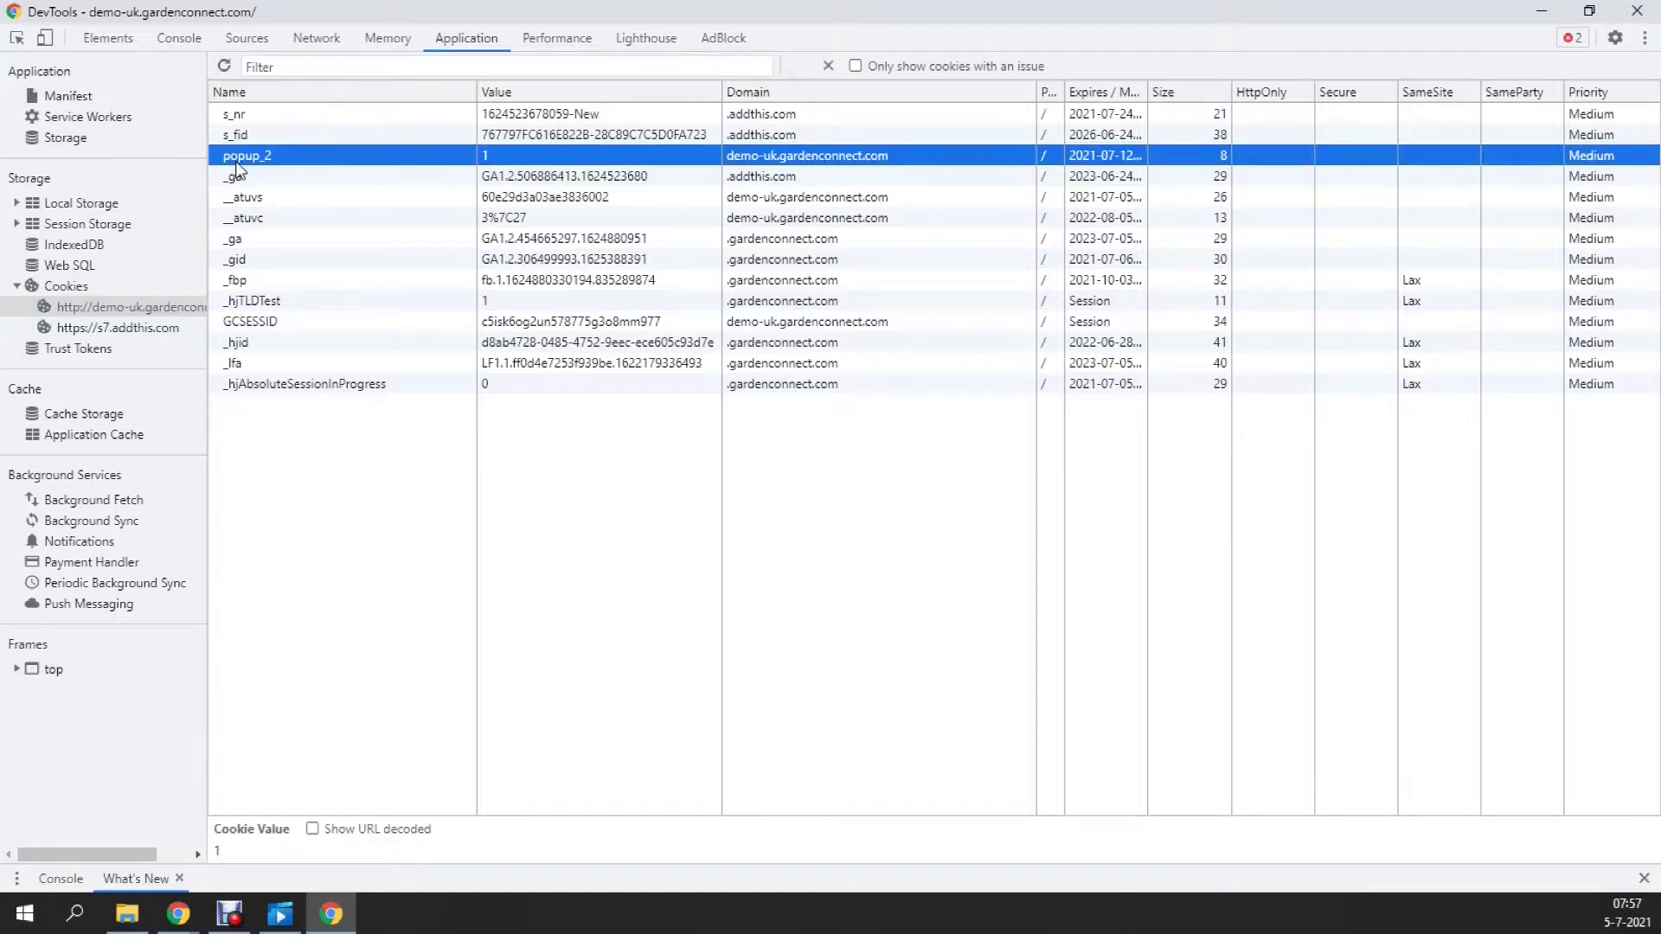
pyautogui.press('Delete')
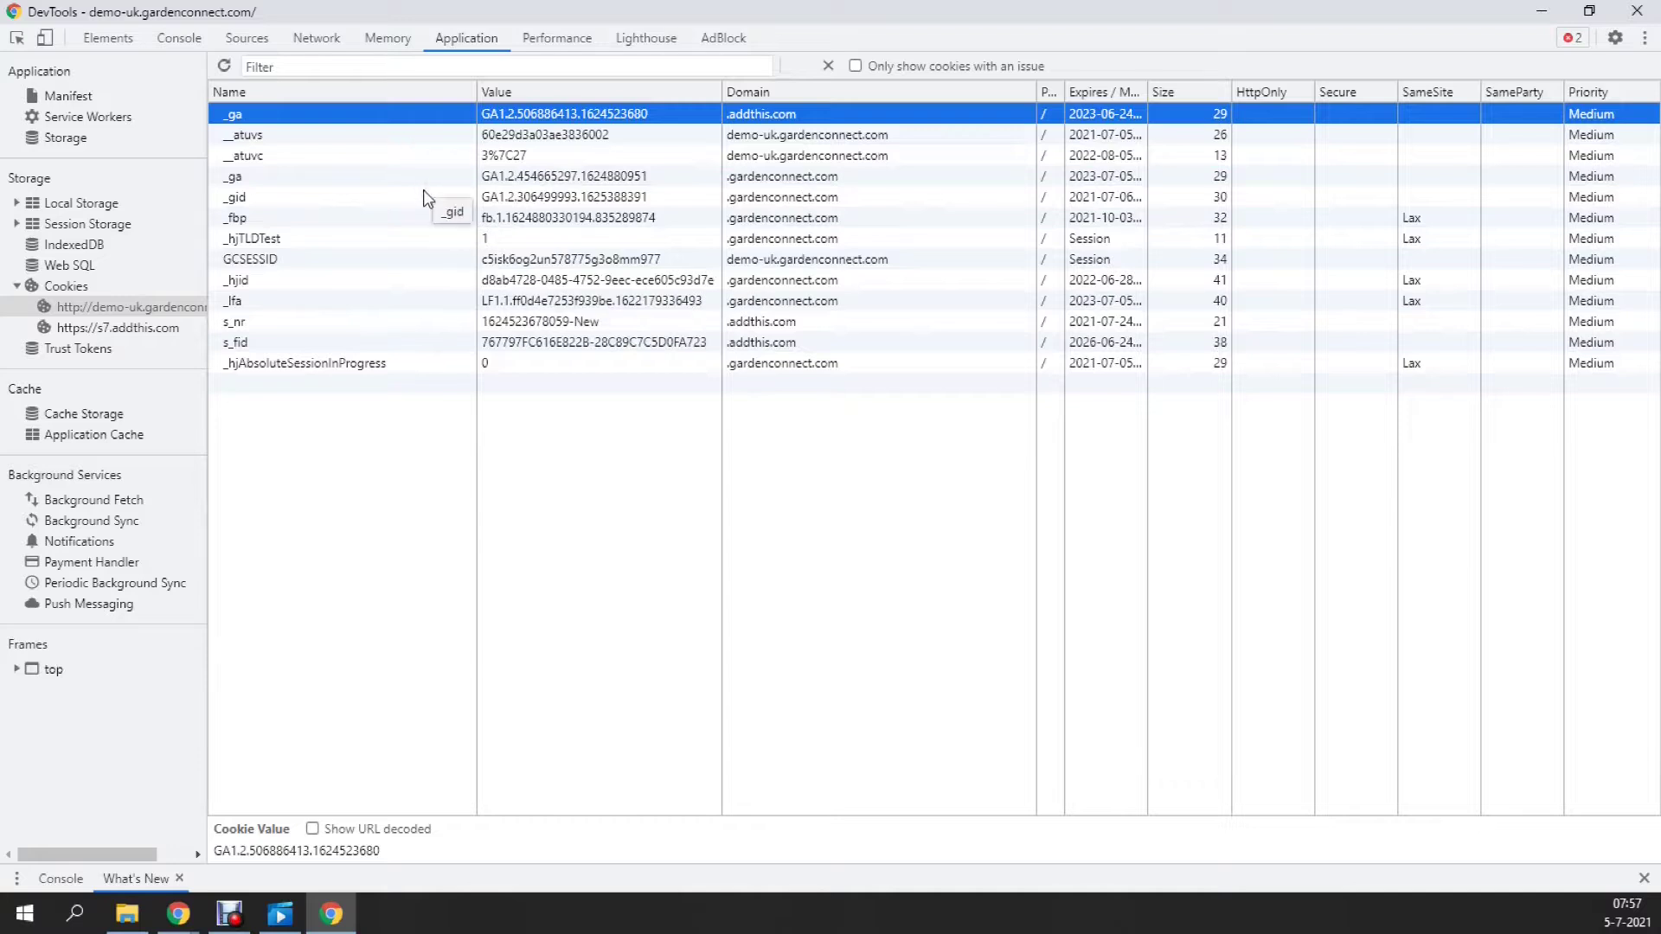
pyautogui.press('Delete')
pyautogui.press('Delete')
pyautogui.press('Delete')
pyautogui.press('Delete')
pyautogui.press('Delete')
pyautogui.press('Delete')
pyautogui.press('Delete')
pyautogui.press('Delete')
pyautogui.press('Delete')
pyautogui.press('Delete')
pyautogui.press('Delete')
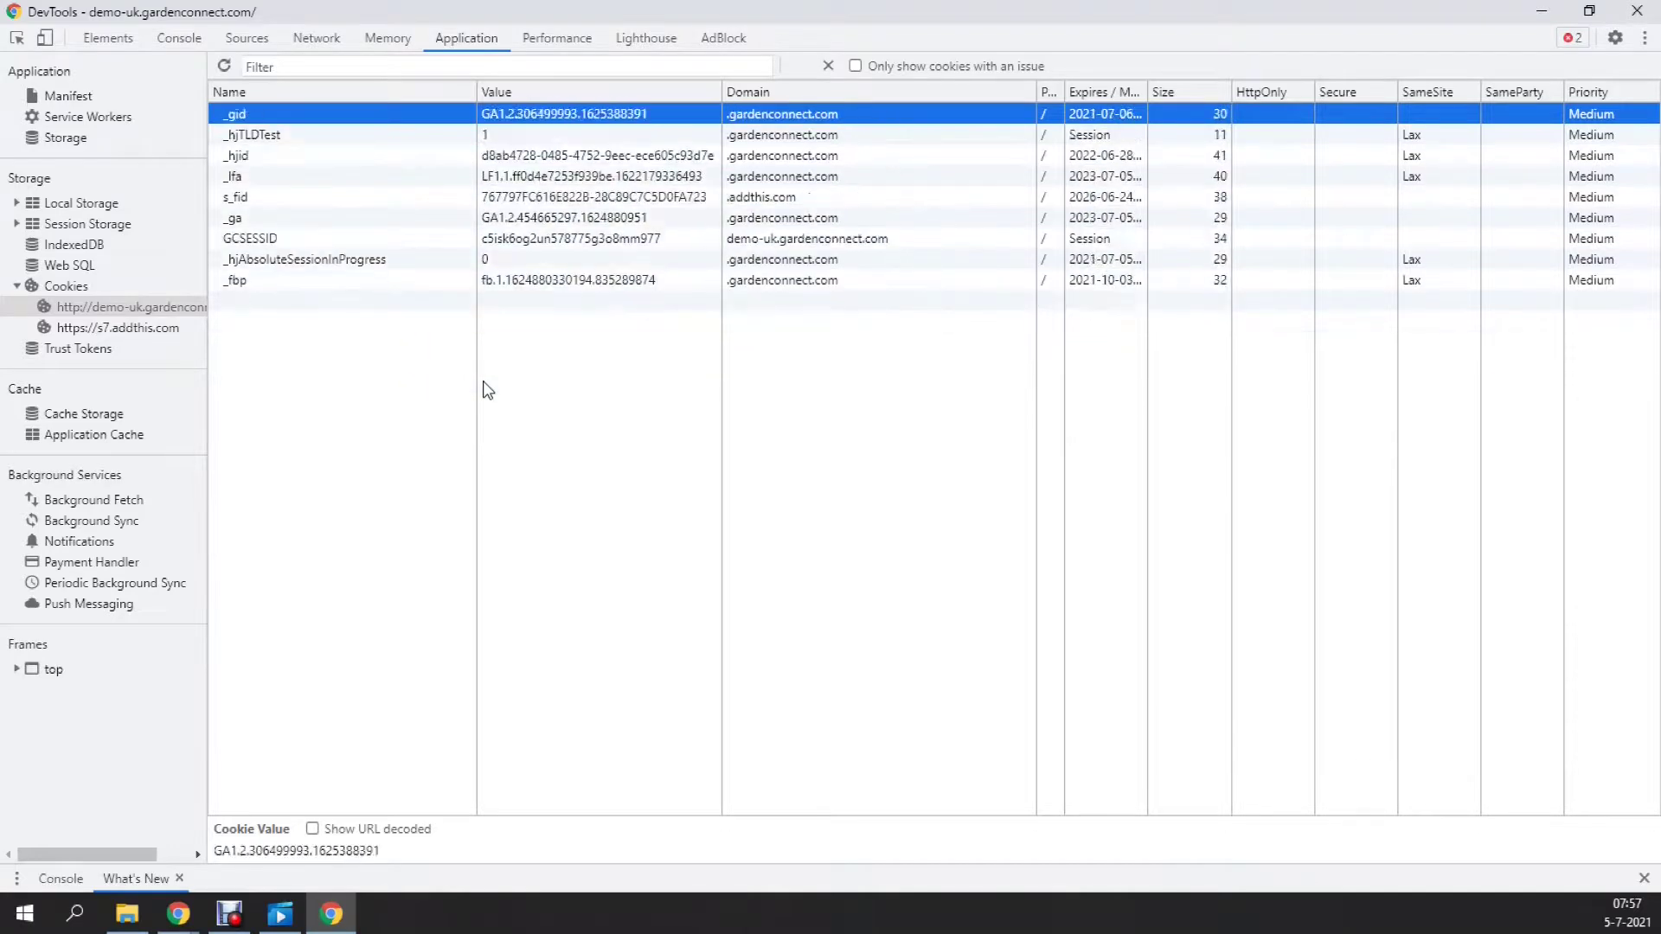
pyautogui.press('Delete')
pyautogui.press('Delete')
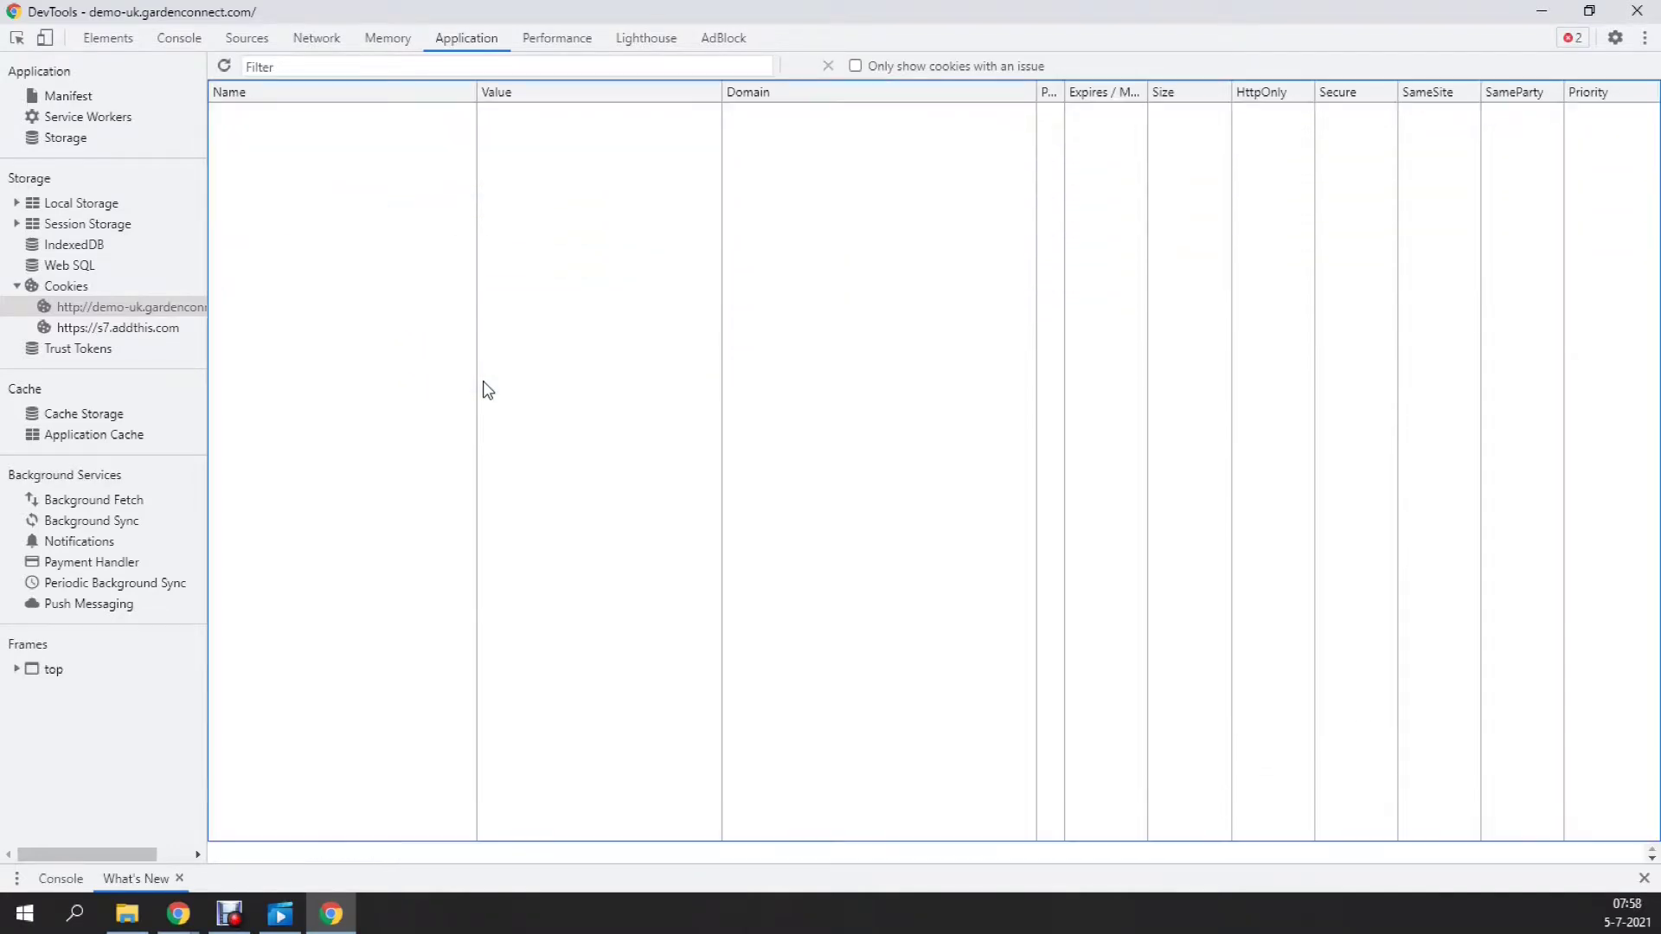
pyautogui.click(1636, 10)
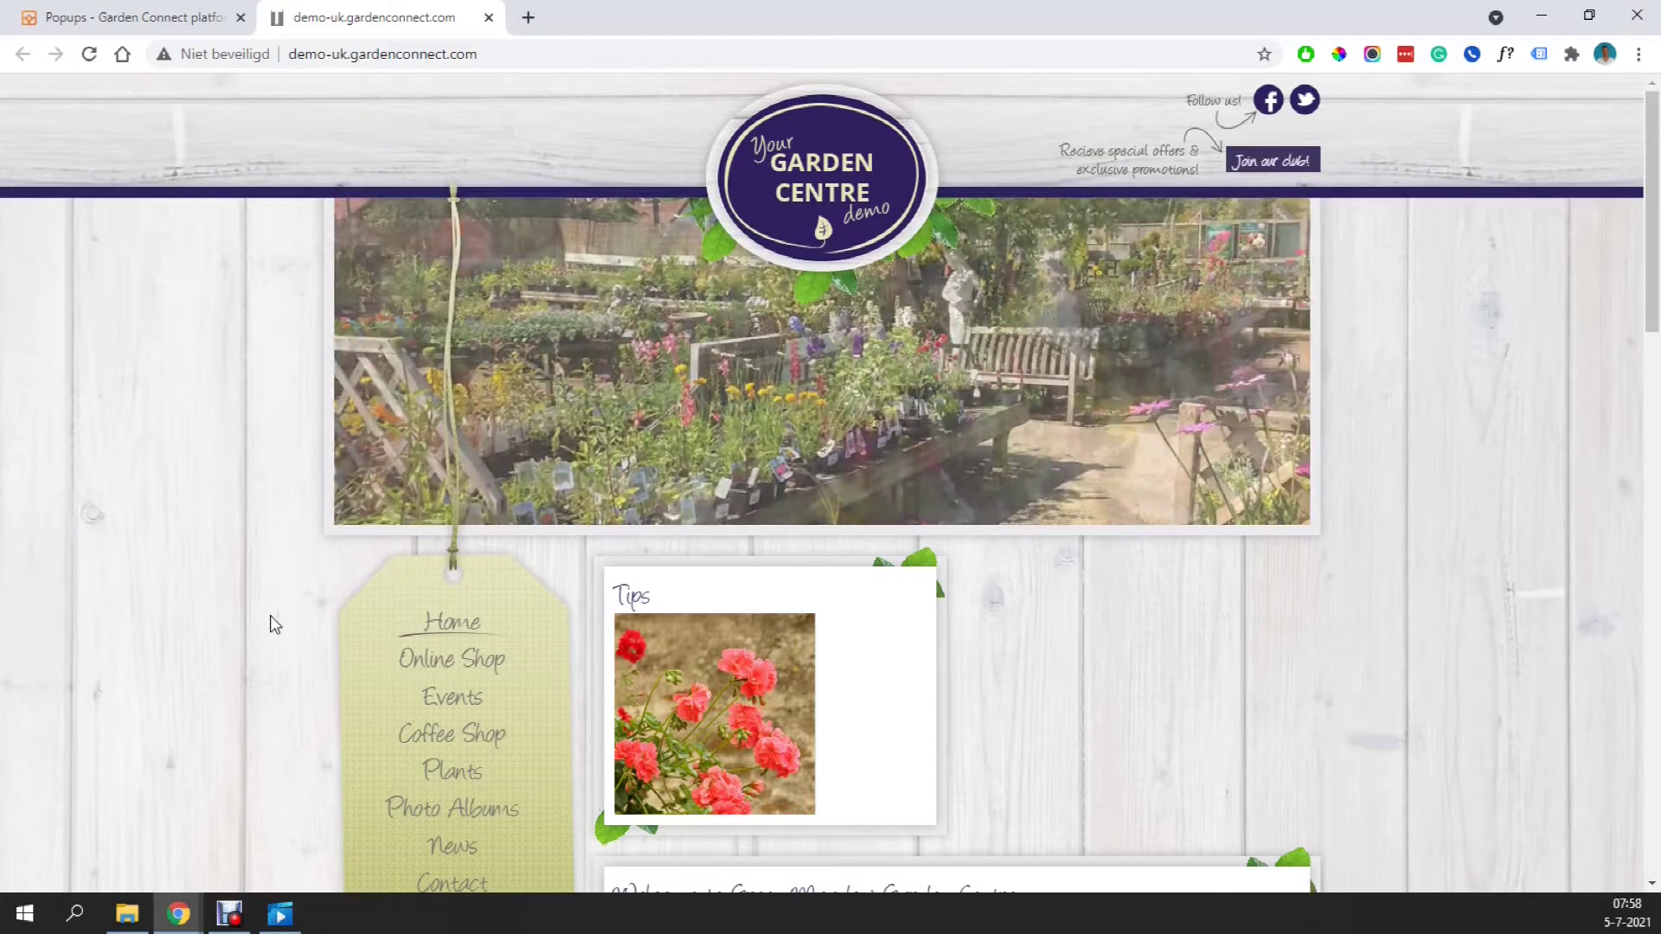
# Reload the demo home page to check the Spring offer popup again, and dismiss it.
pyautogui.press('F5')
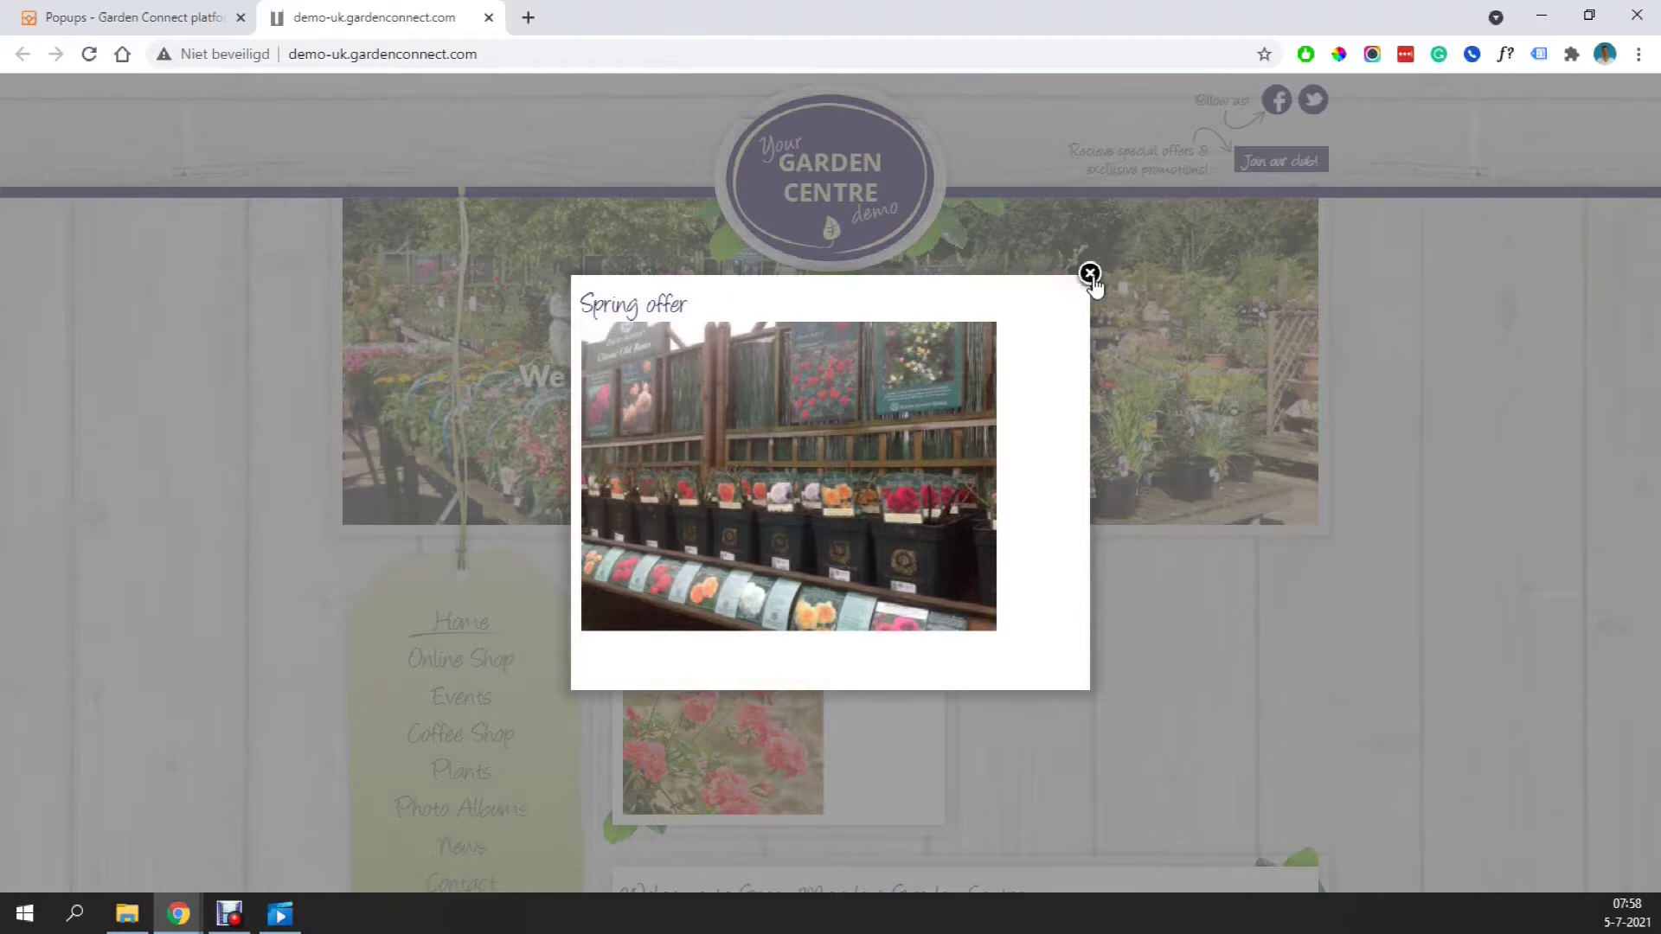
pyautogui.click(1097, 290)
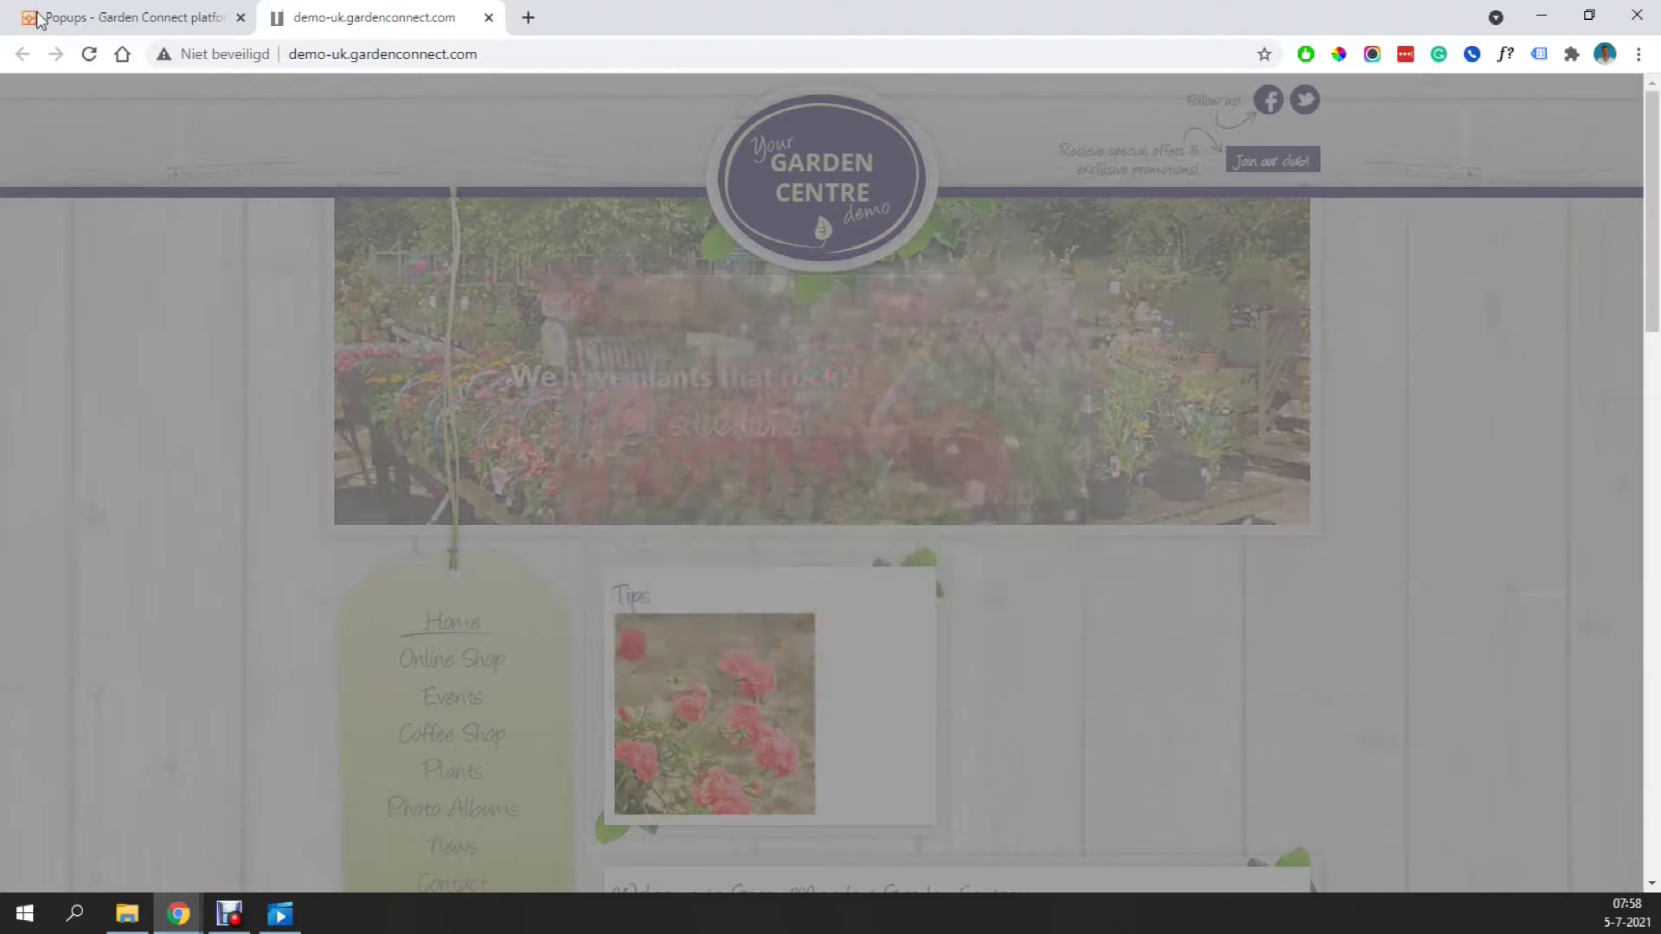
# Reopen the Spring offer popup for editing in the CMS and change its type to newsletter subscribe form with the Default subscribe form item.
pyautogui.click(57, 12)
pyautogui.click(432, 431)
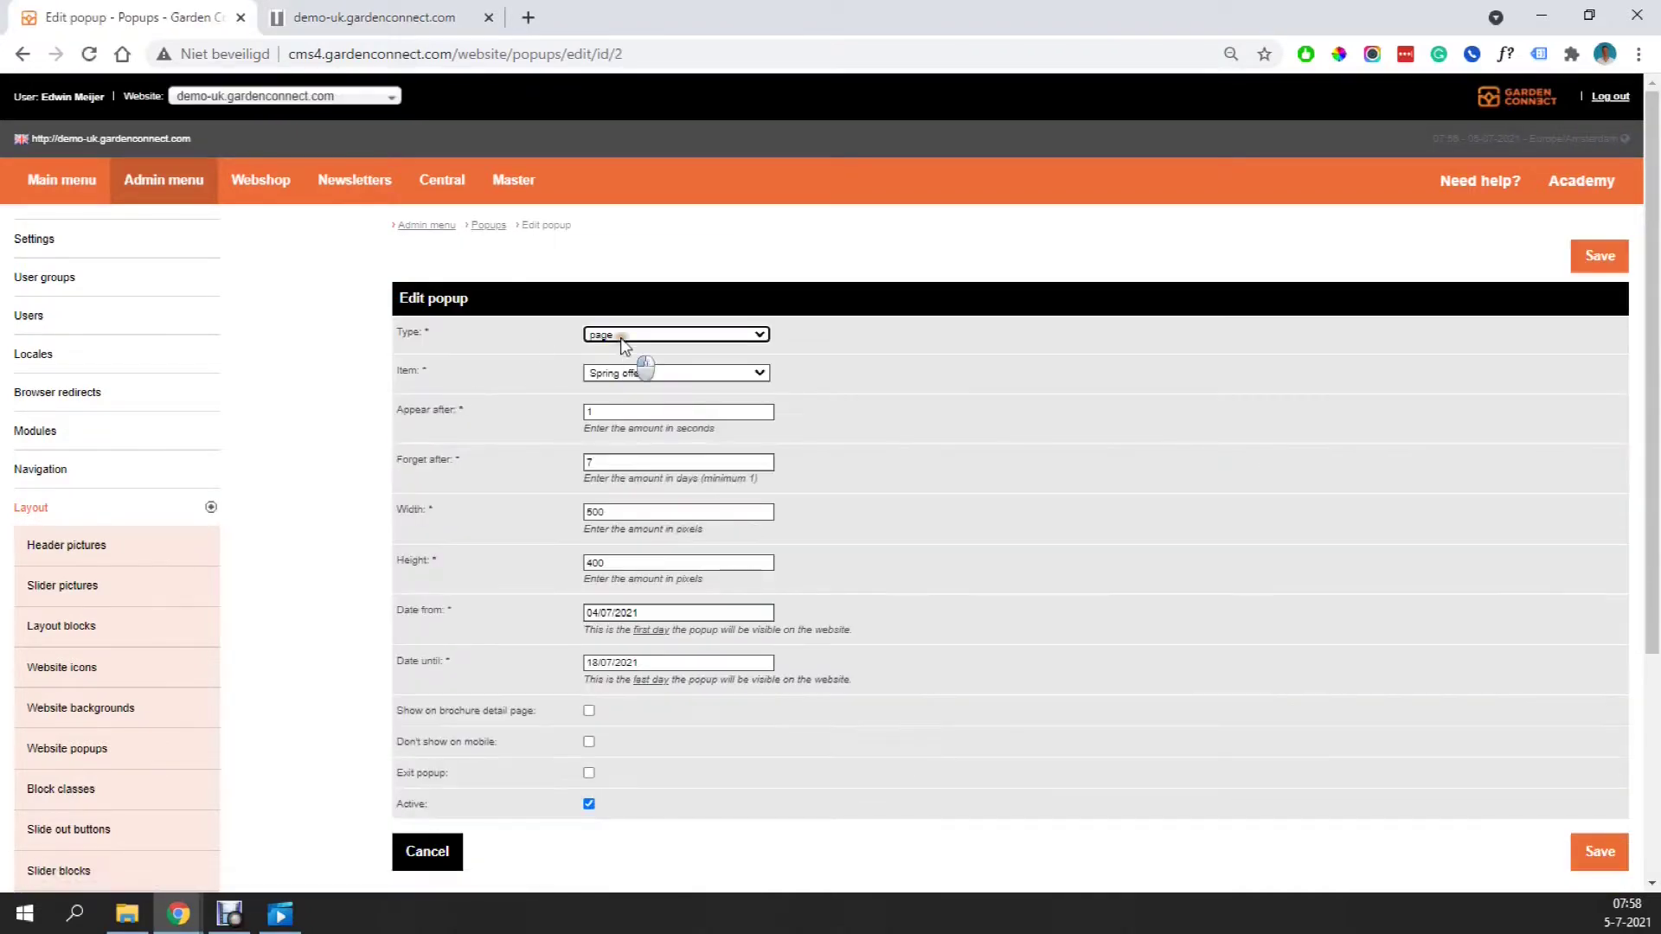
pyautogui.click(623, 337)
pyautogui.click(628, 359)
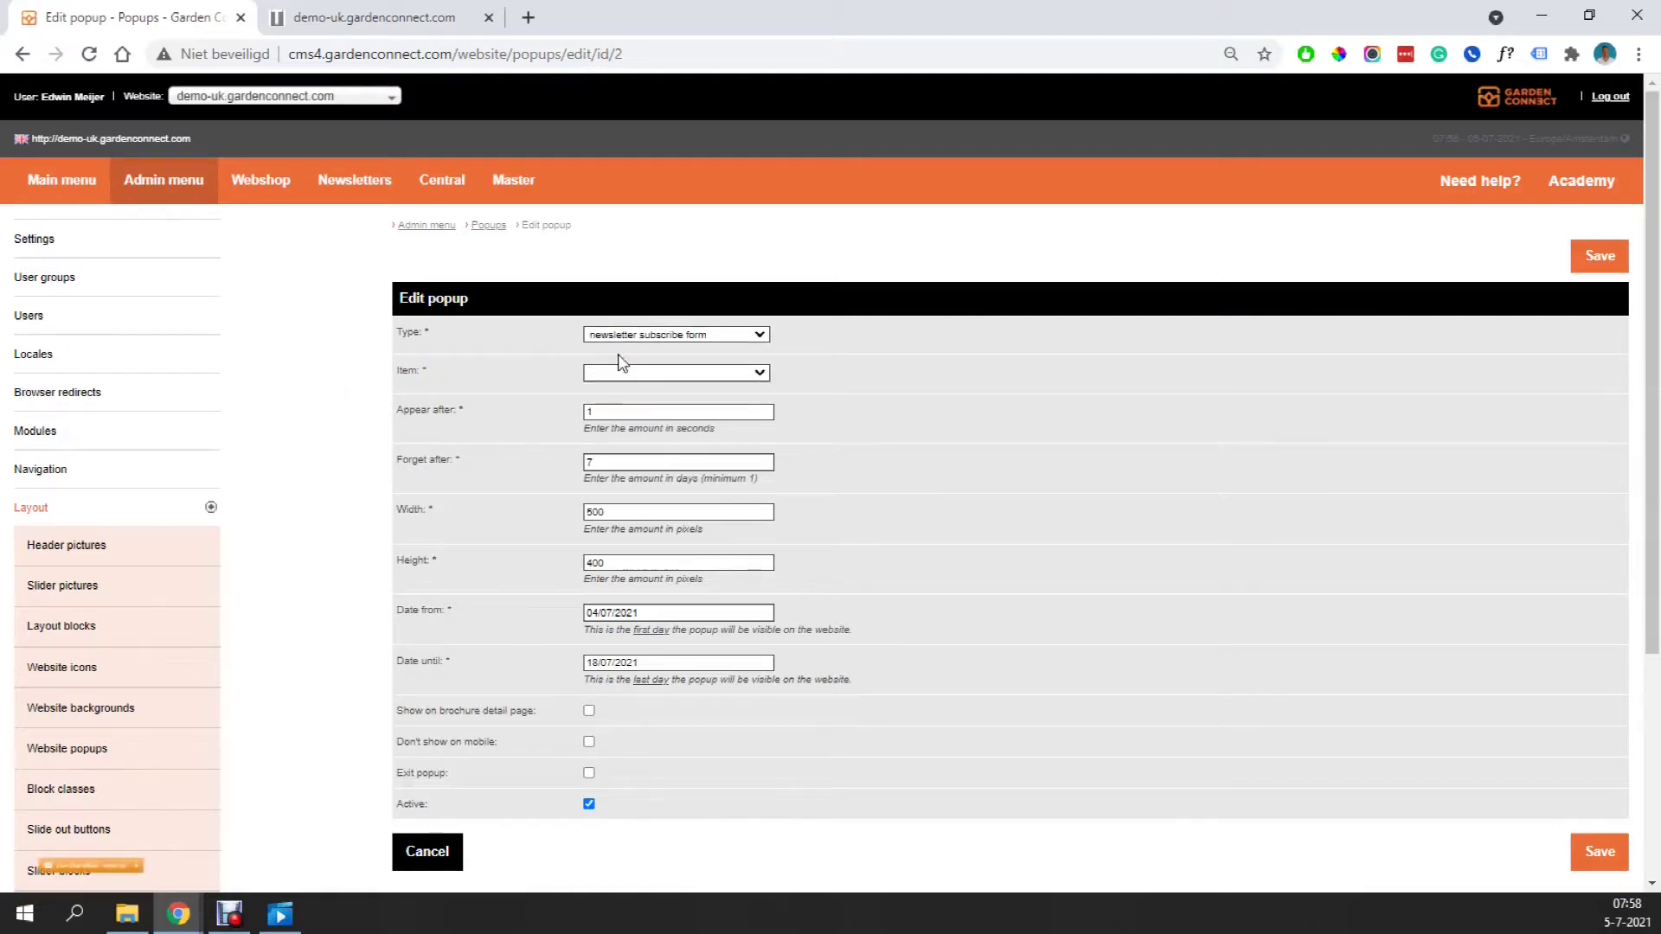
pyautogui.click(640, 373)
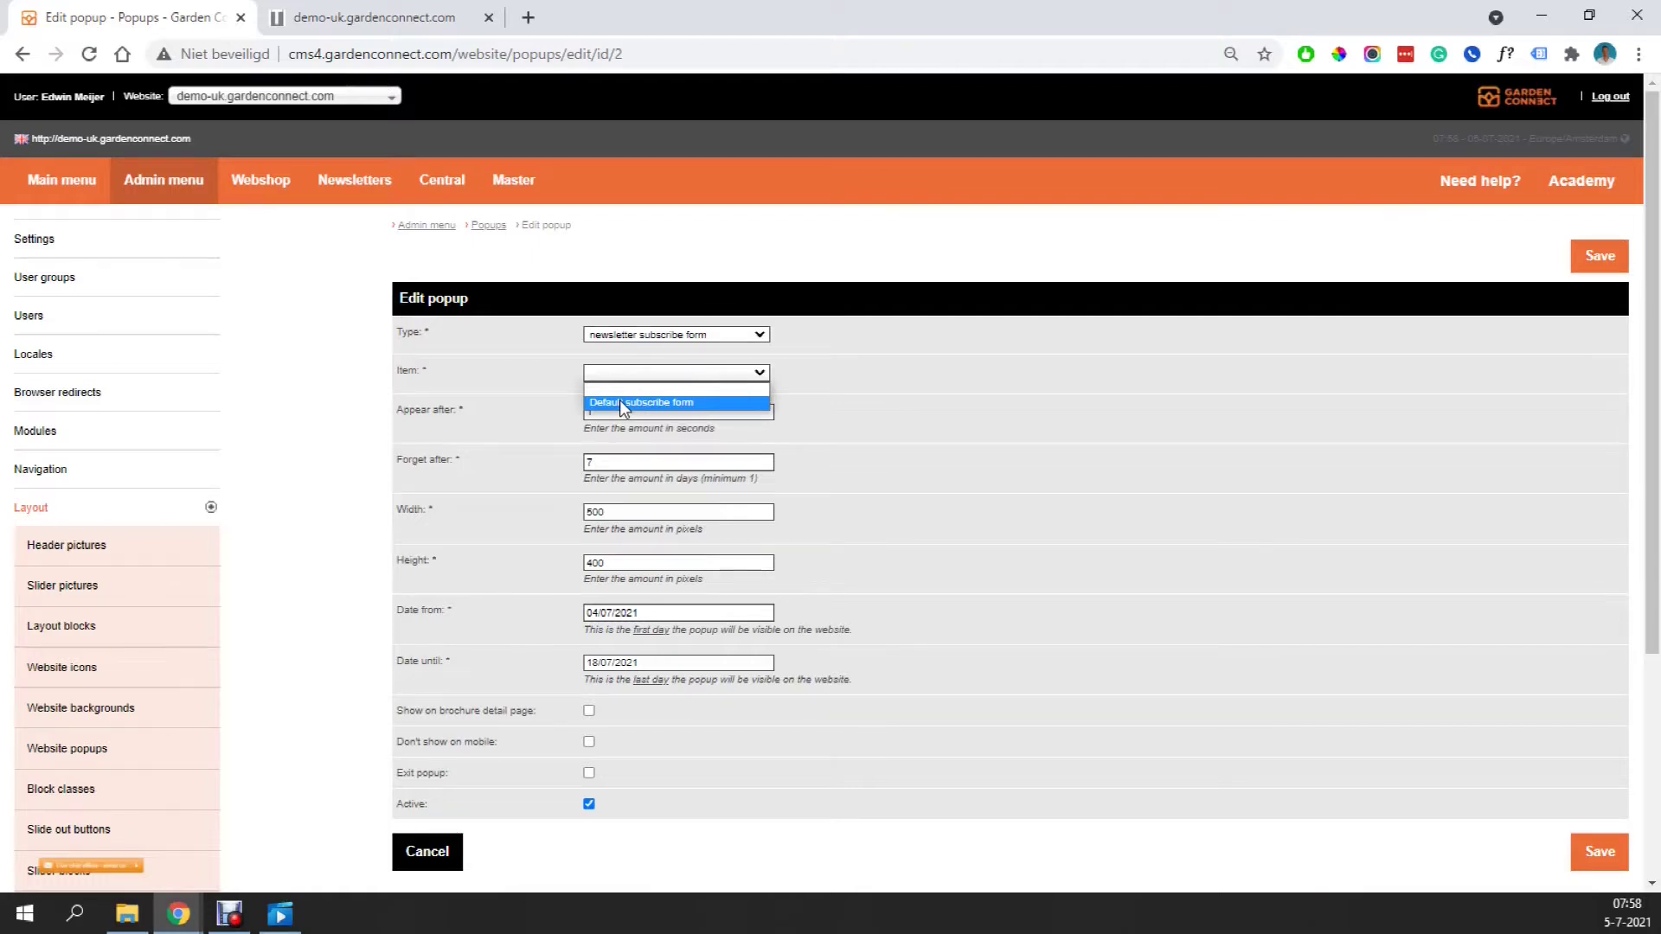
pyautogui.click(621, 404)
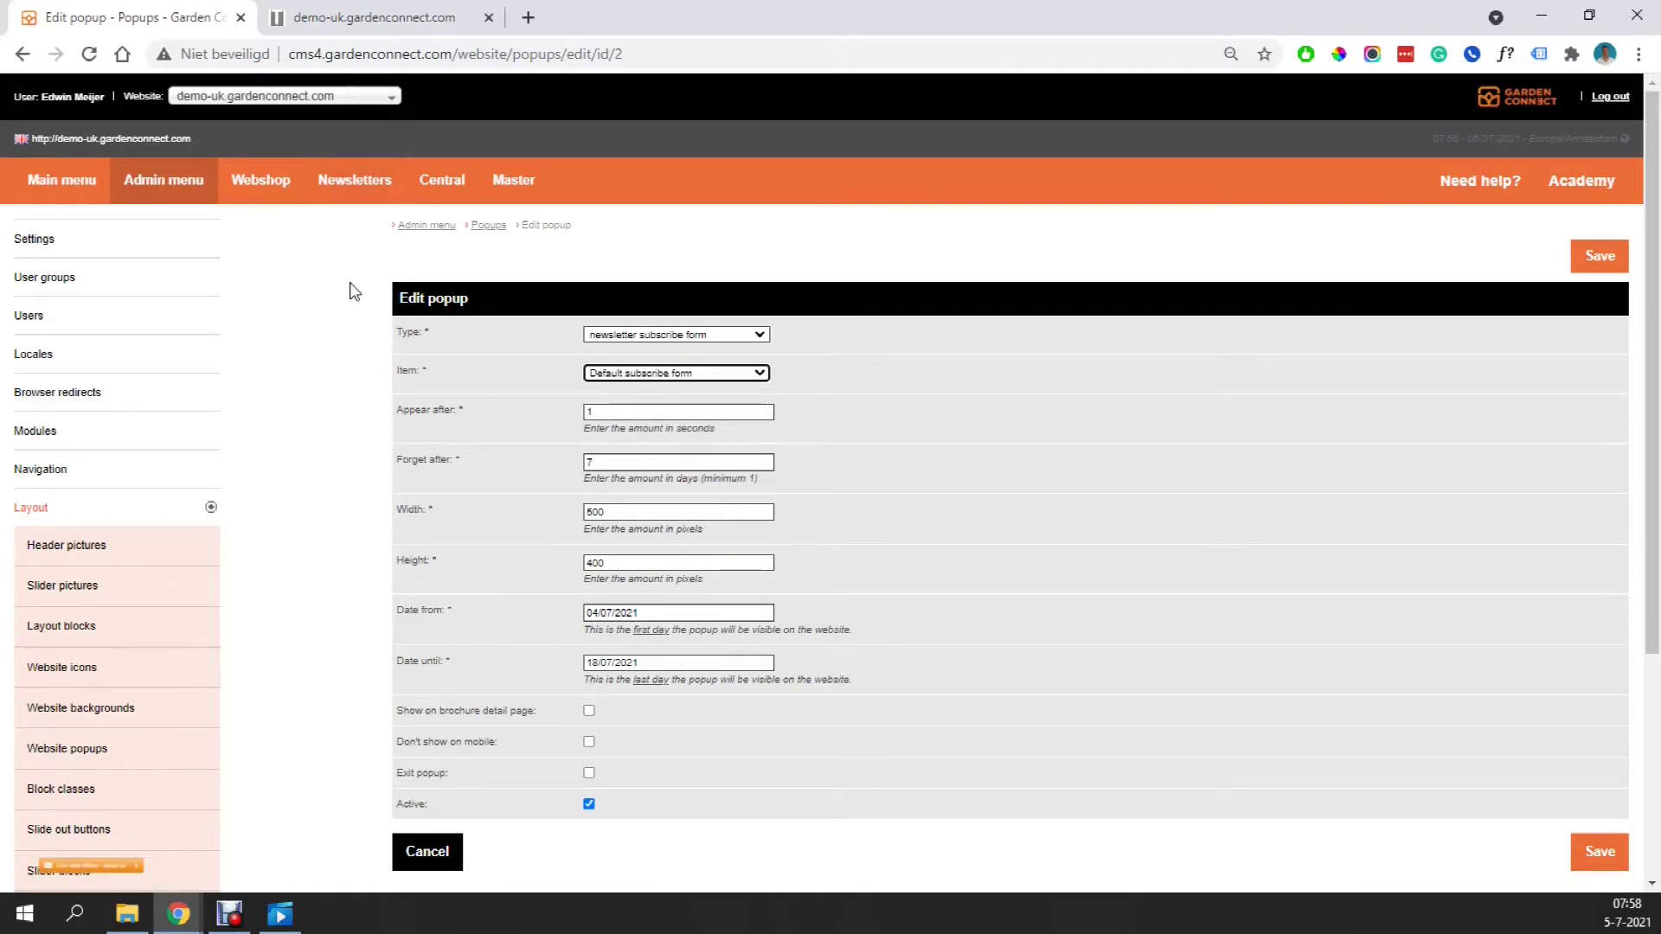